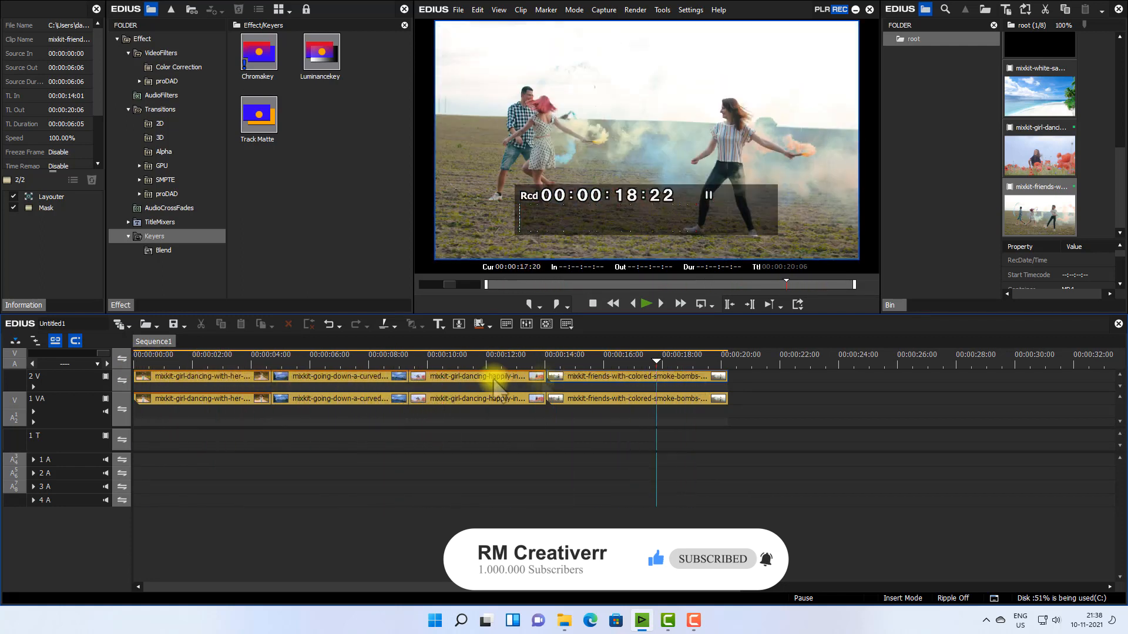
- Apply the Primary Color Correction filter to the first clip on track 2 V and open the filter's settings
{"action": "left_click", "coordinate": [175, 67]}
{"action": "scroll", "coordinate": [162, 76], "scroll_direction": "down", "scroll_amount": 3}
{"action": "left_click_drag", "start_coordinate": [323, 94], "coordinate": [222, 376]}
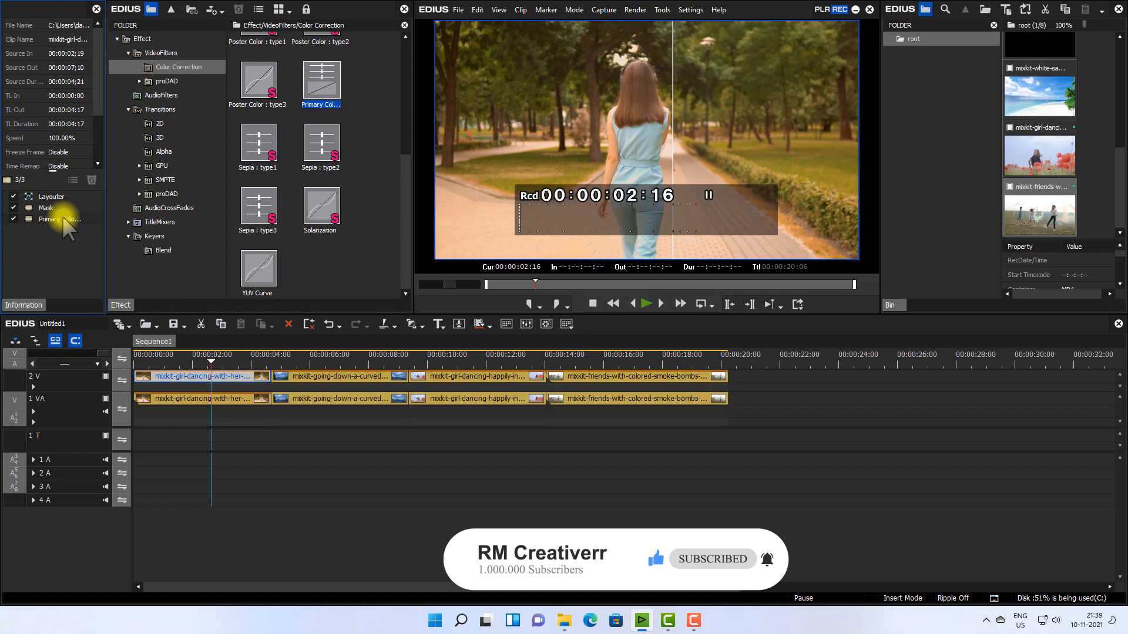
{"action": "double_click", "coordinate": [82, 219]}
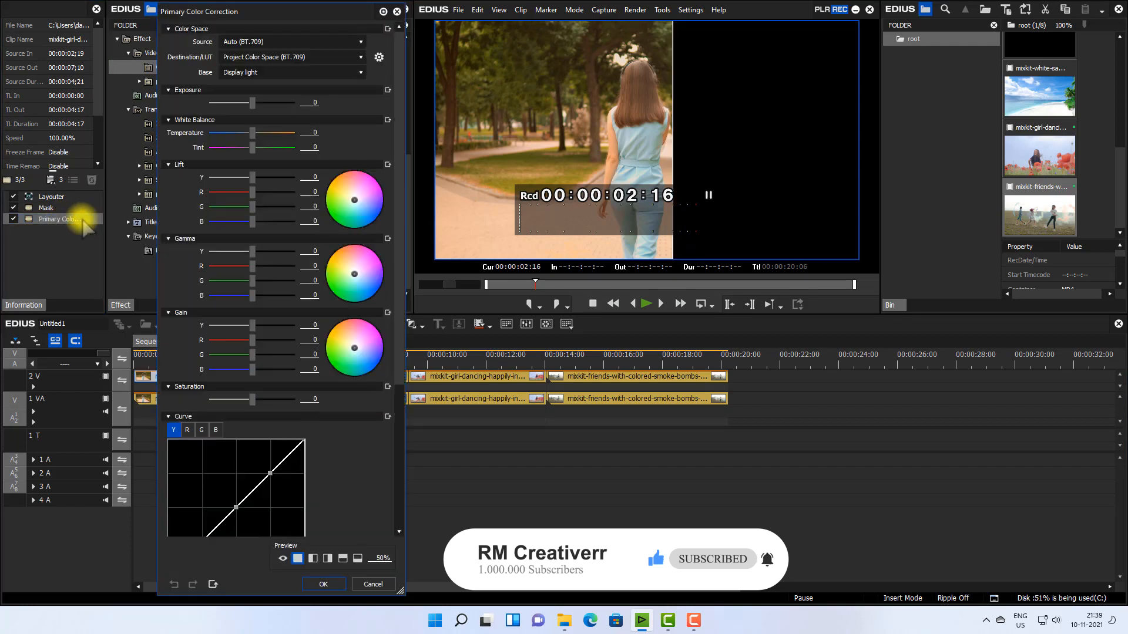
- Look through the destination LUT choices, move the settings dialog down slightly and scrub the first clip to 00:00:03:18
{"action": "left_click", "coordinate": [292, 57]}
{"action": "scroll", "coordinate": [294, 58], "scroll_direction": "down", "scroll_amount": 6}
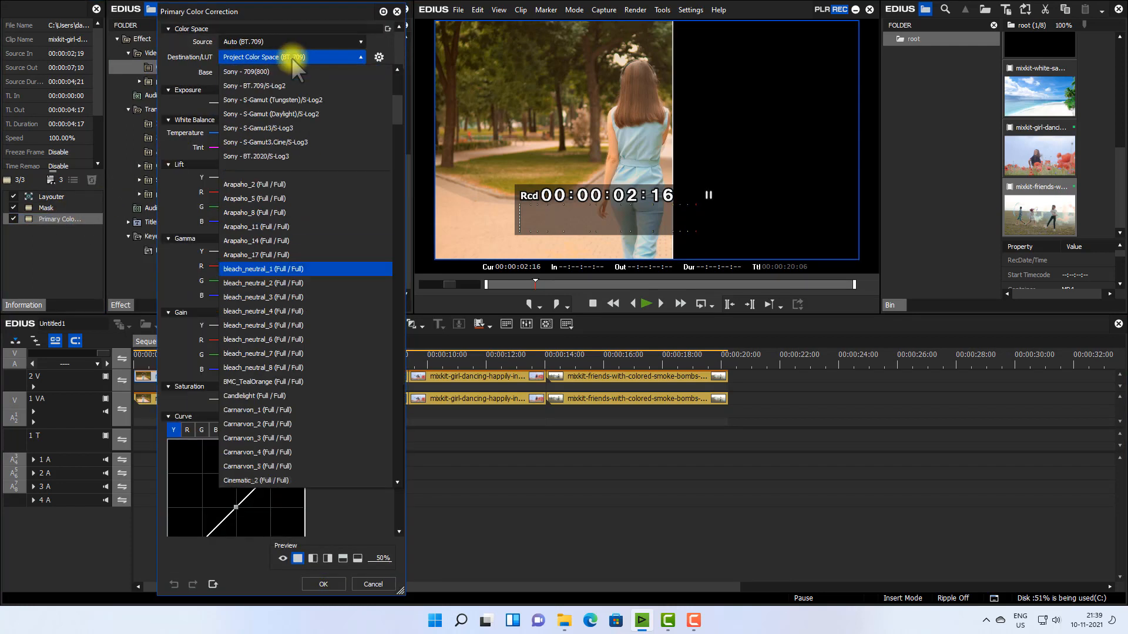
{"action": "left_click", "coordinate": [344, 12]}
{"action": "left_click_drag", "start_coordinate": [343, 12], "coordinate": [761, 48]}
{"action": "left_click_drag", "start_coordinate": [212, 362], "coordinate": [243, 363]}
{"action": "left_click_drag", "start_coordinate": [673, 57], "coordinate": [217, 57]}
- Try the Mavic Pro D-Log to Rec709, Orange - Blue_28 and Orange - Blue-DP_39 LUTs on the first clip
{"action": "left_click", "coordinate": [288, 98]}
{"action": "scroll", "coordinate": [285, 382], "scroll_direction": "down", "scroll_amount": 5}
{"action": "left_click", "coordinate": [276, 381]}
{"action": "left_click", "coordinate": [286, 100]}
{"action": "left_click", "coordinate": [241, 422]}
{"action": "left_click", "coordinate": [297, 100]}
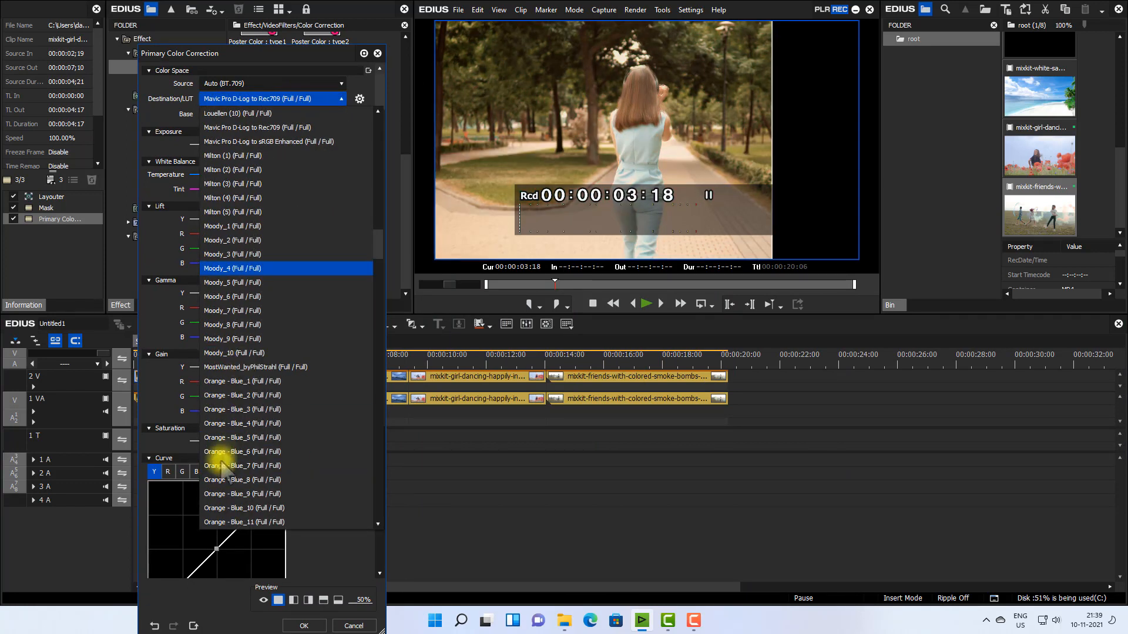
{"action": "left_click", "coordinate": [221, 463]}
{"action": "left_click", "coordinate": [288, 98]}
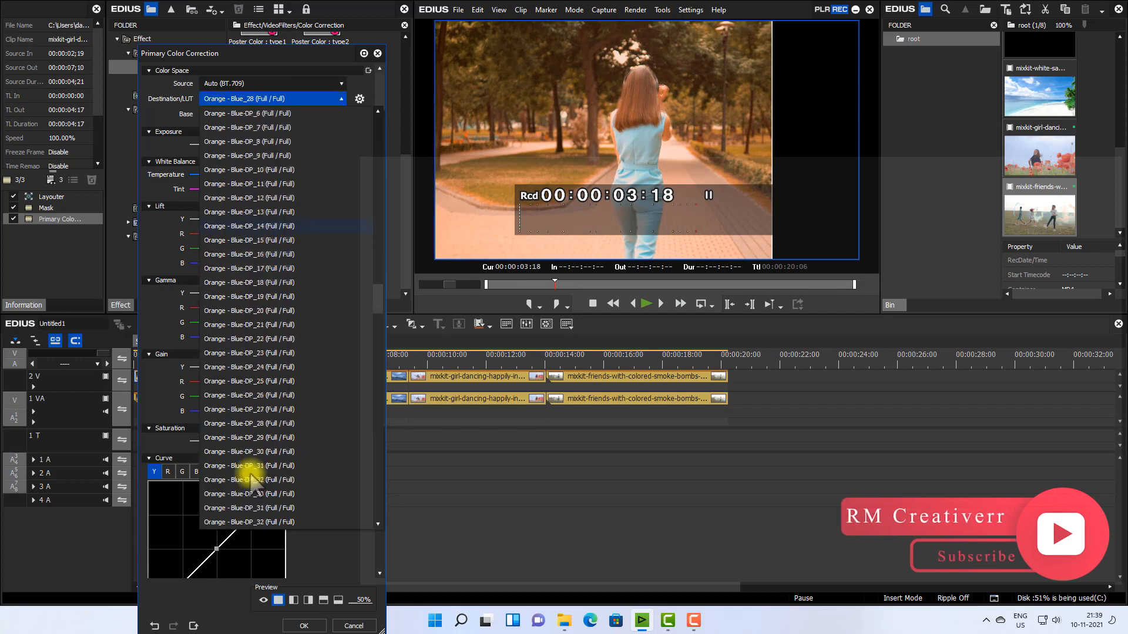
{"action": "left_click", "coordinate": [252, 469]}
- Try the Orange - Blue-DP_103 and Special Quayside (5) LUTs on the first clip
{"action": "left_click", "coordinate": [296, 100]}
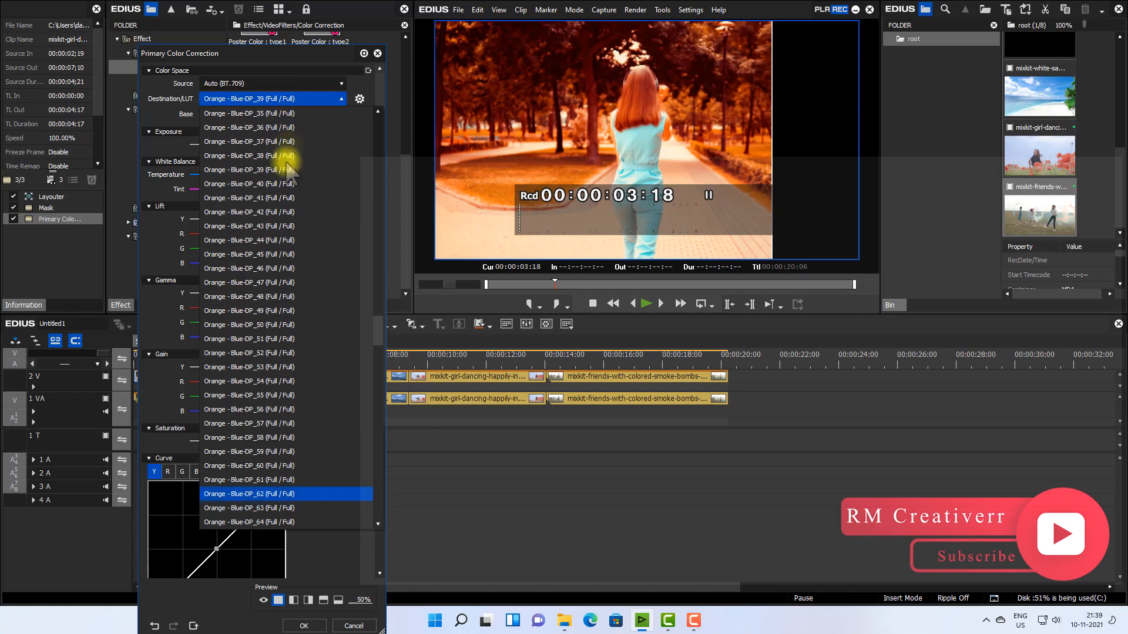
{"action": "left_click", "coordinate": [235, 503]}
{"action": "left_click", "coordinate": [316, 100]}
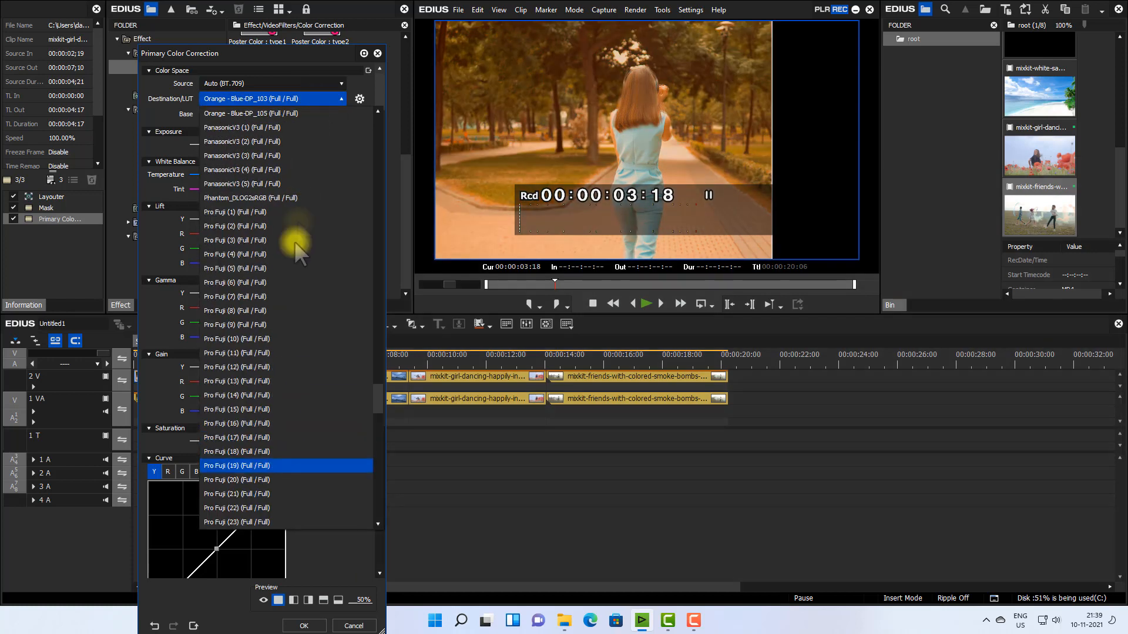
{"action": "left_click", "coordinate": [264, 470]}
- Set the first clip's destination LUT to Zed_15 and accept the color correction
{"action": "left_click", "coordinate": [296, 100]}
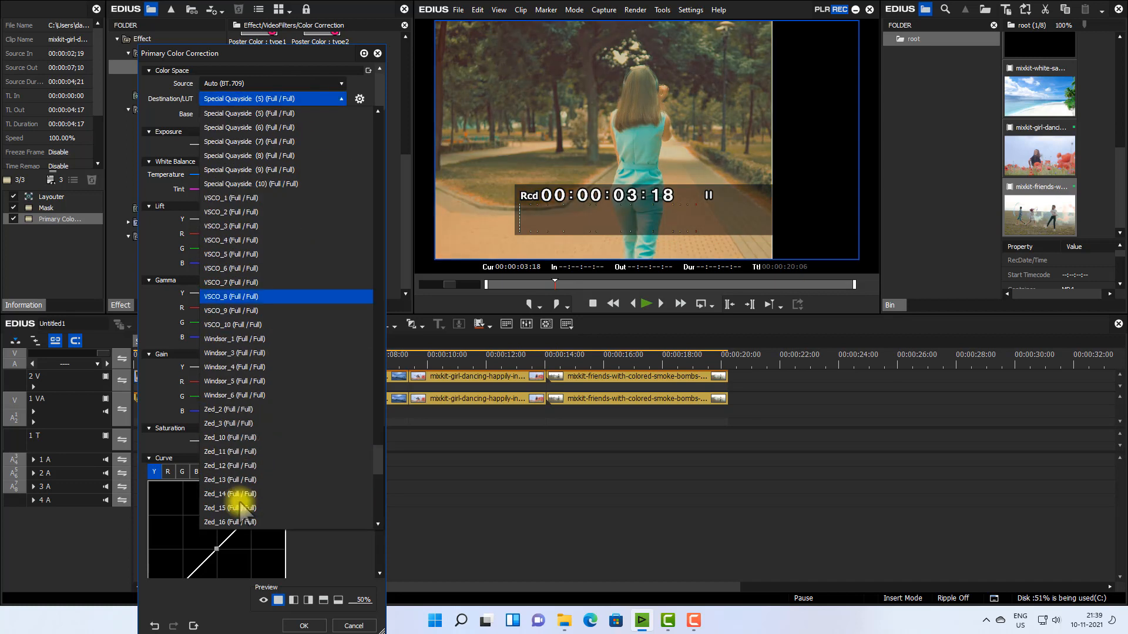
{"action": "left_click", "coordinate": [241, 503]}
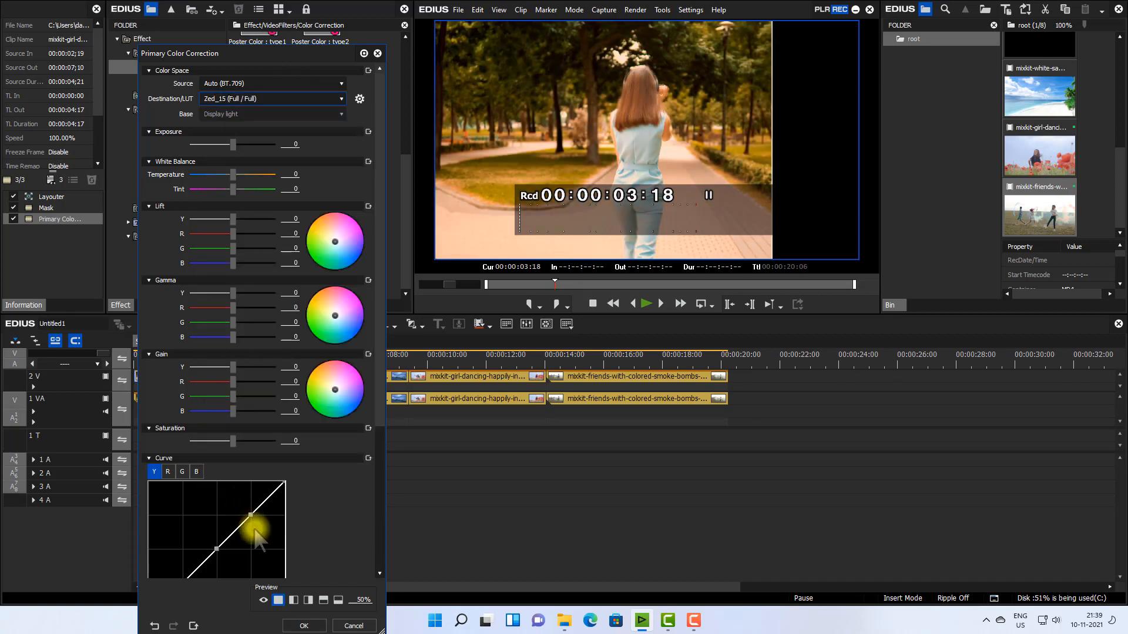
{"action": "left_click", "coordinate": [304, 626]}
- Play the sequence from its start to review the first clip's grade
{"action": "left_click", "coordinate": [234, 397]}
{"action": "left_click", "coordinate": [136, 358]}
{"action": "left_click", "coordinate": [646, 304]}
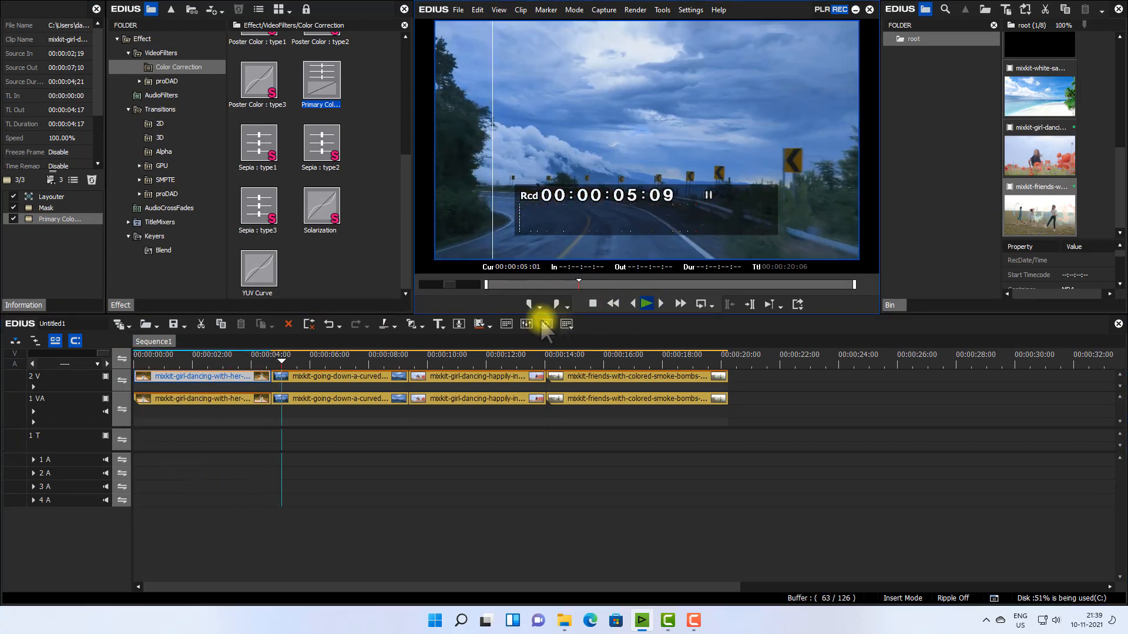
- Apply Primary Color Correction to the curved-road clip on track 2 V and open the filter's settings
{"action": "left_click", "coordinate": [341, 376]}
{"action": "left_click_drag", "start_coordinate": [321, 83], "coordinate": [367, 335]}
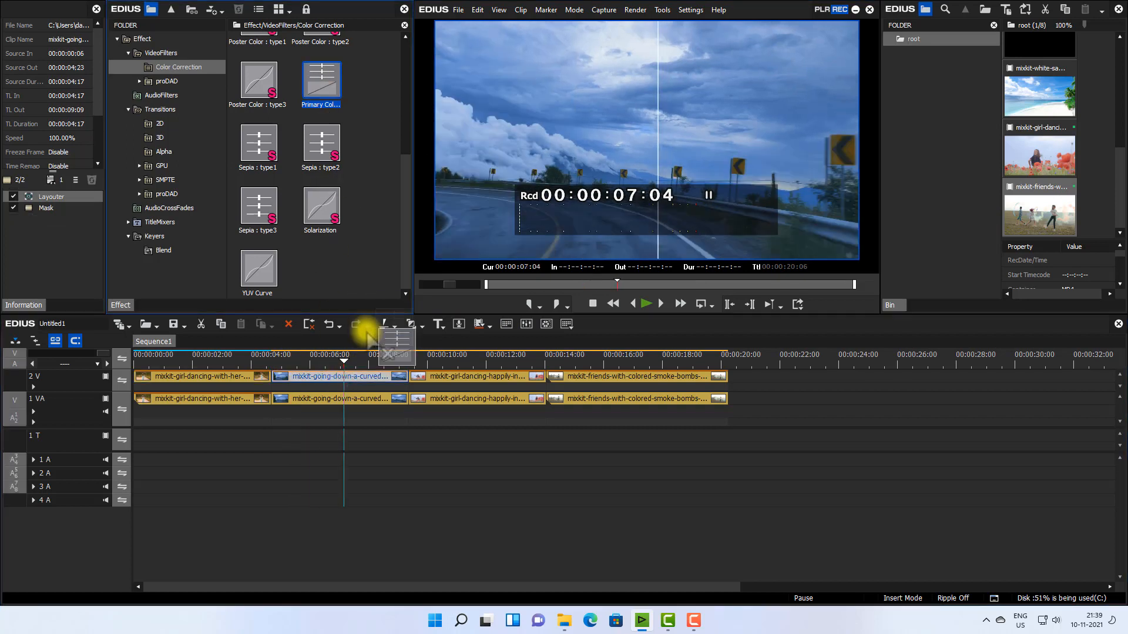
{"action": "left_click_drag", "start_coordinate": [365, 378], "coordinate": [363, 381]}
{"action": "double_click", "coordinate": [61, 219]}
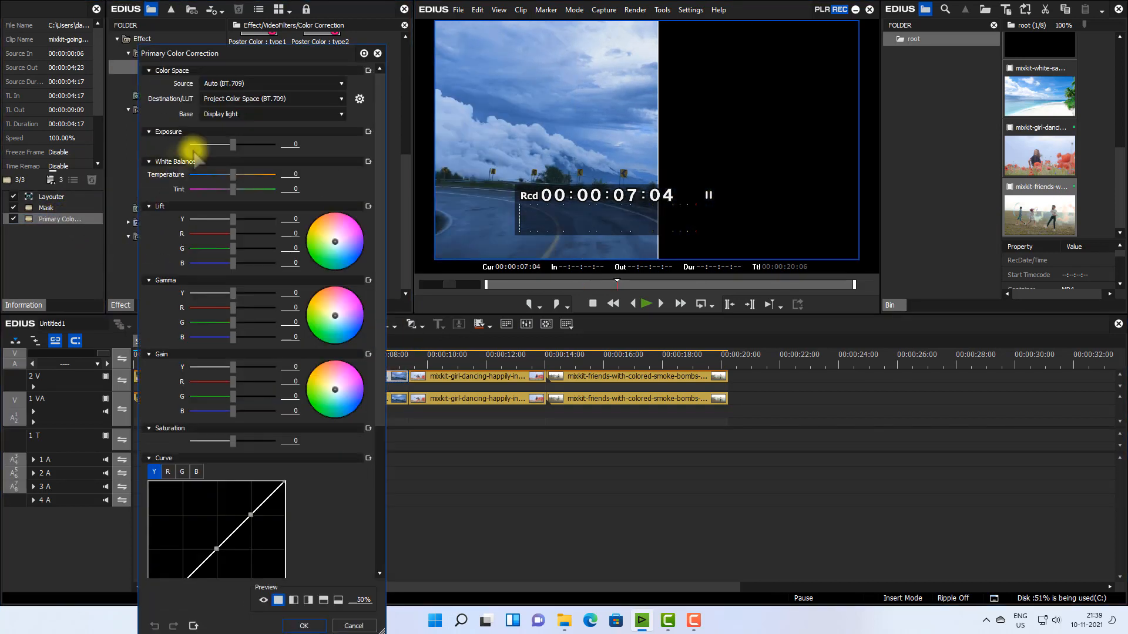
- Try the Zed_26 LUT on the curved-road clip
{"action": "left_click", "coordinate": [297, 103]}
{"action": "left_click_drag", "start_coordinate": [378, 164], "coordinate": [390, 478]}
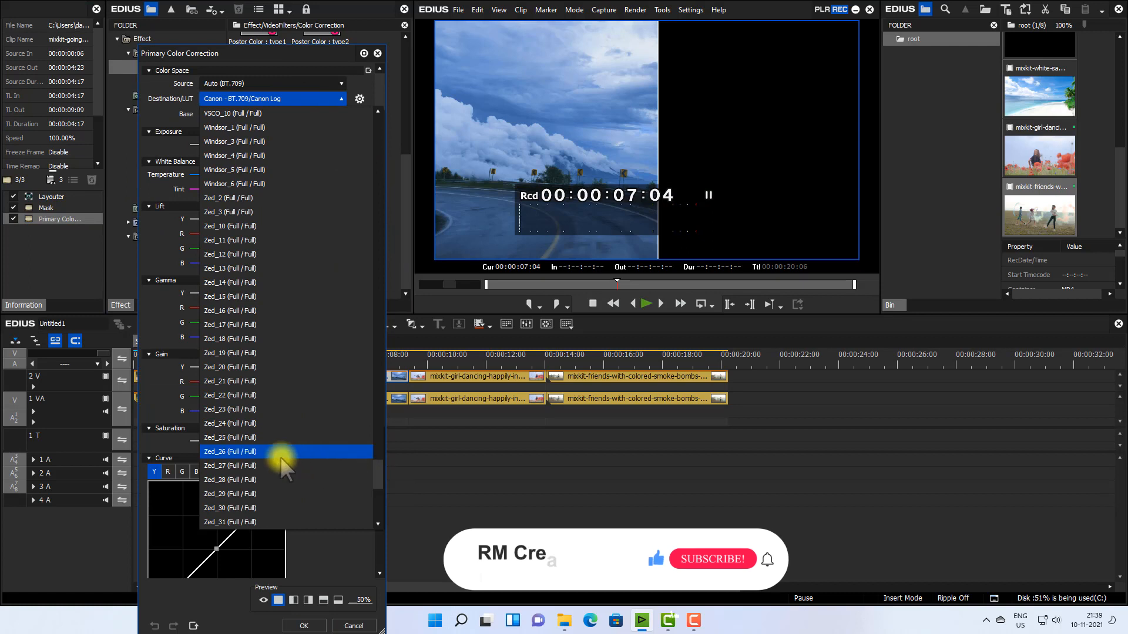
{"action": "left_click", "coordinate": [283, 457]}
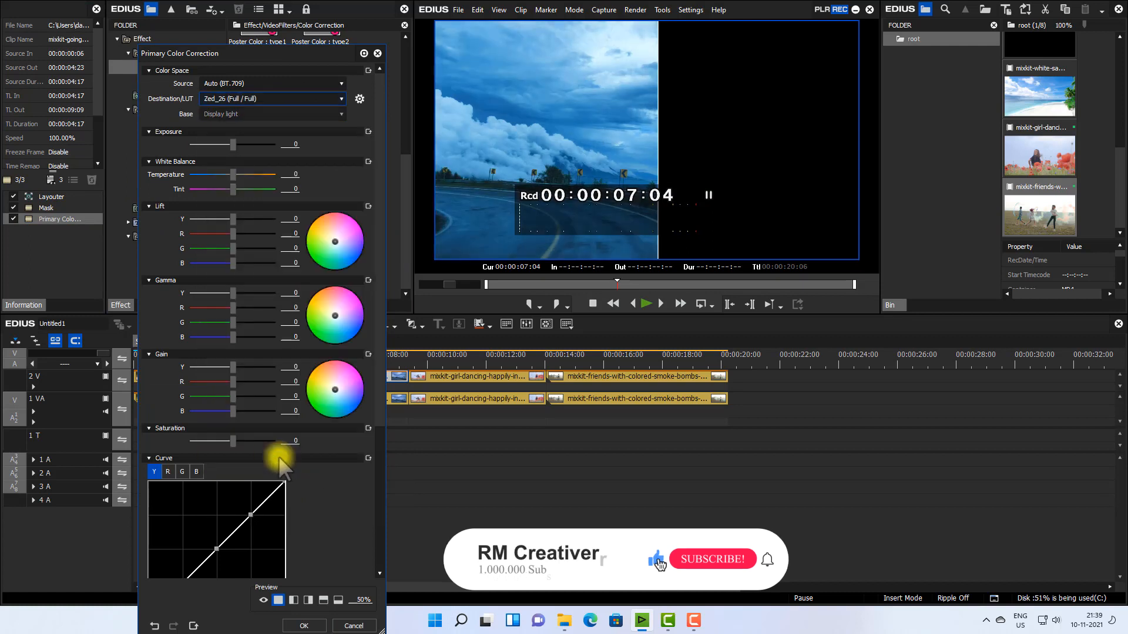
- Set the curved-road clip's destination LUT to Zed_58 and accept the color correction
{"action": "left_click", "coordinate": [312, 100]}
{"action": "left_click", "coordinate": [232, 456]}
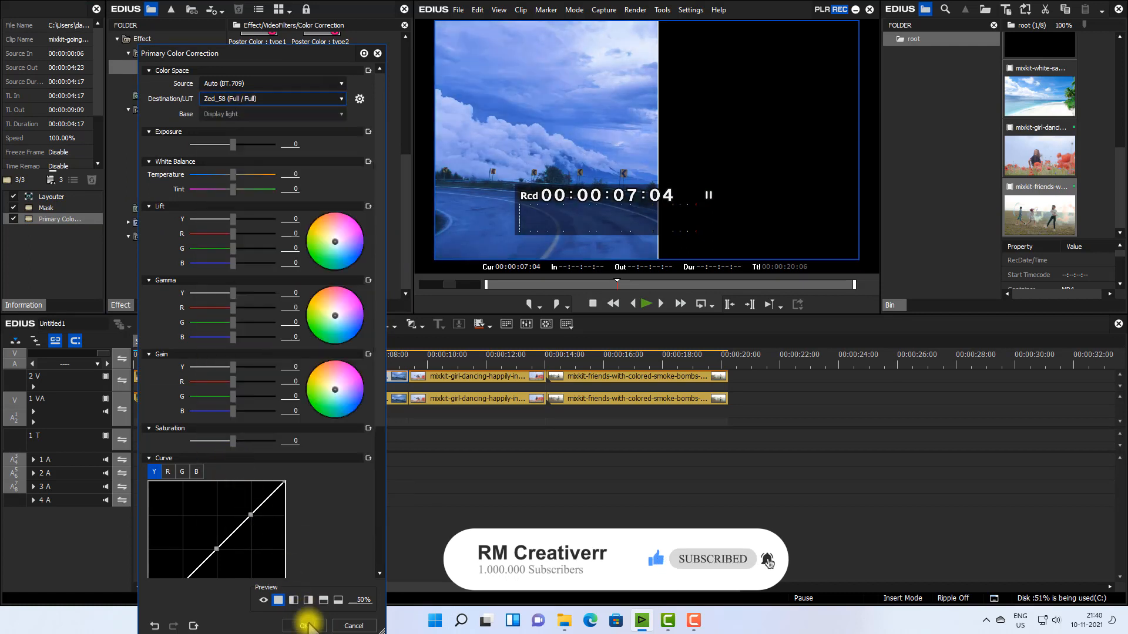
{"action": "left_click", "coordinate": [306, 626]}
- Play the curved-road clip from 00:00:05:00 to review its grade
{"action": "left_click", "coordinate": [284, 361]}
{"action": "left_click", "coordinate": [303, 376]}
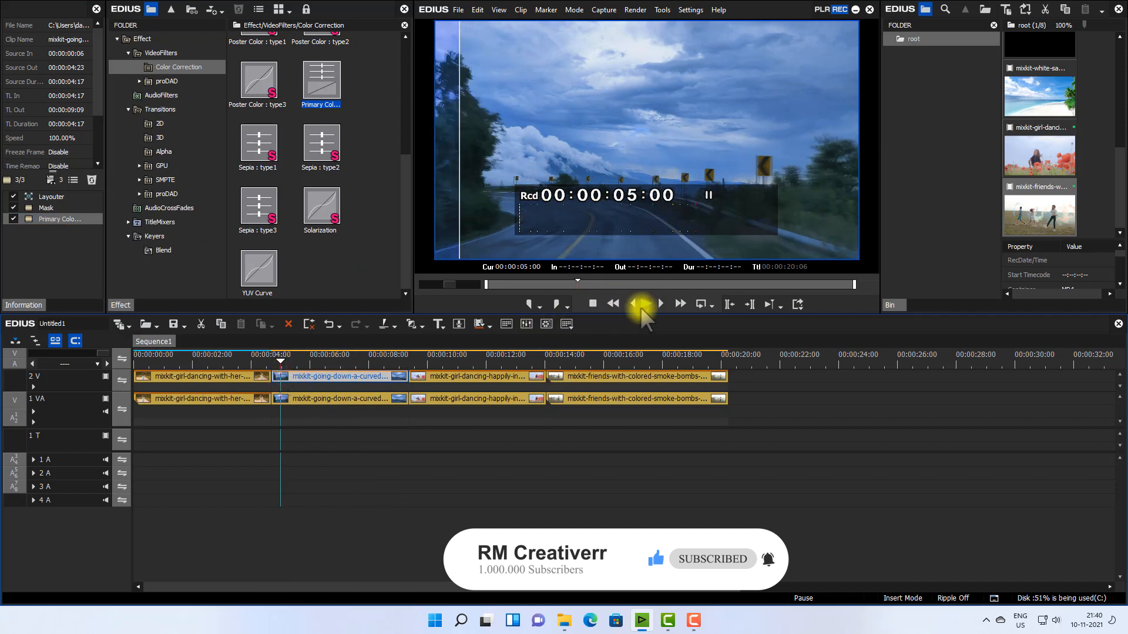
{"action": "left_click", "coordinate": [642, 306]}
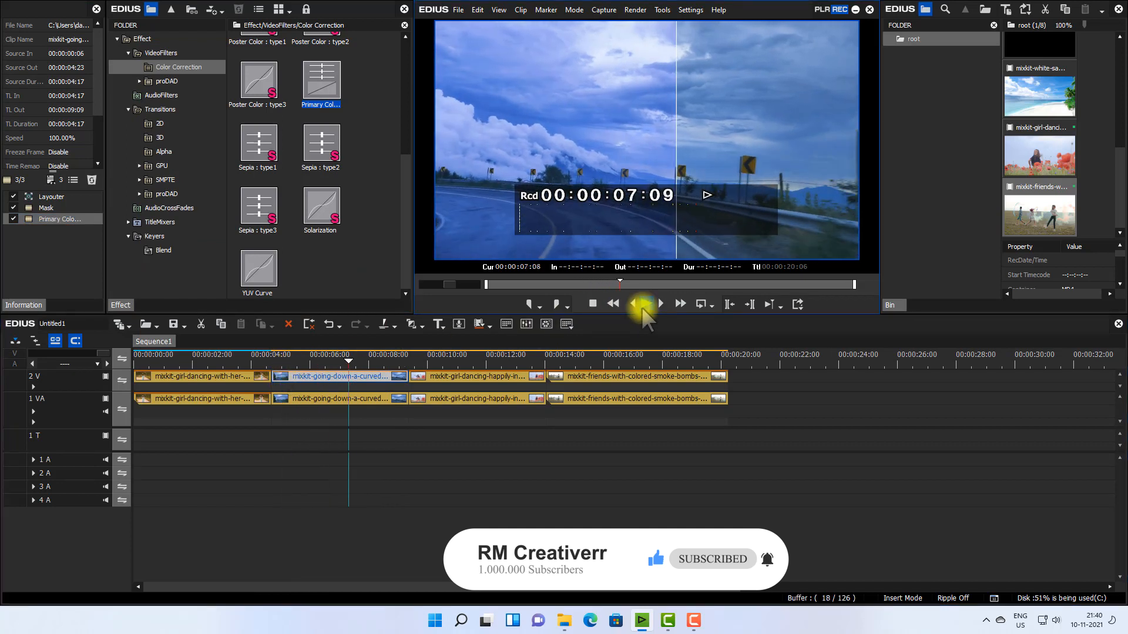
- Apply Primary Color Correction to the third clip on track 2 V, with the playhead at 00:00:12:14, and open its settings
{"action": "left_click", "coordinate": [423, 363]}
{"action": "left_click_drag", "start_coordinate": [424, 362], "coordinate": [502, 364]}
{"action": "left_click", "coordinate": [504, 381]}
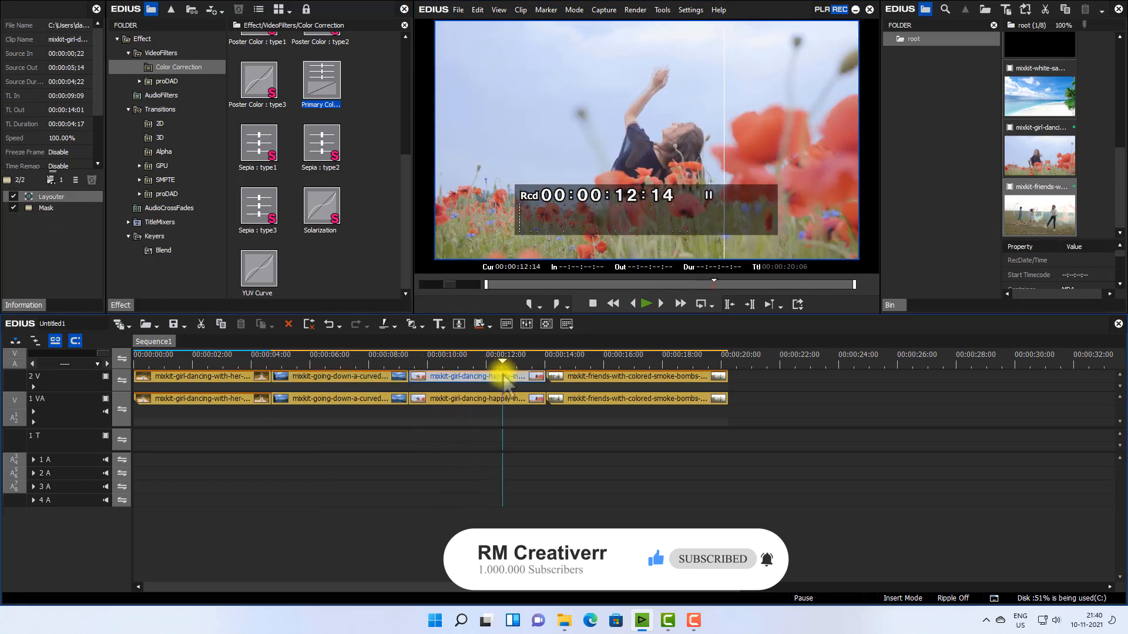
{"action": "left_click_drag", "start_coordinate": [342, 121], "coordinate": [516, 379]}
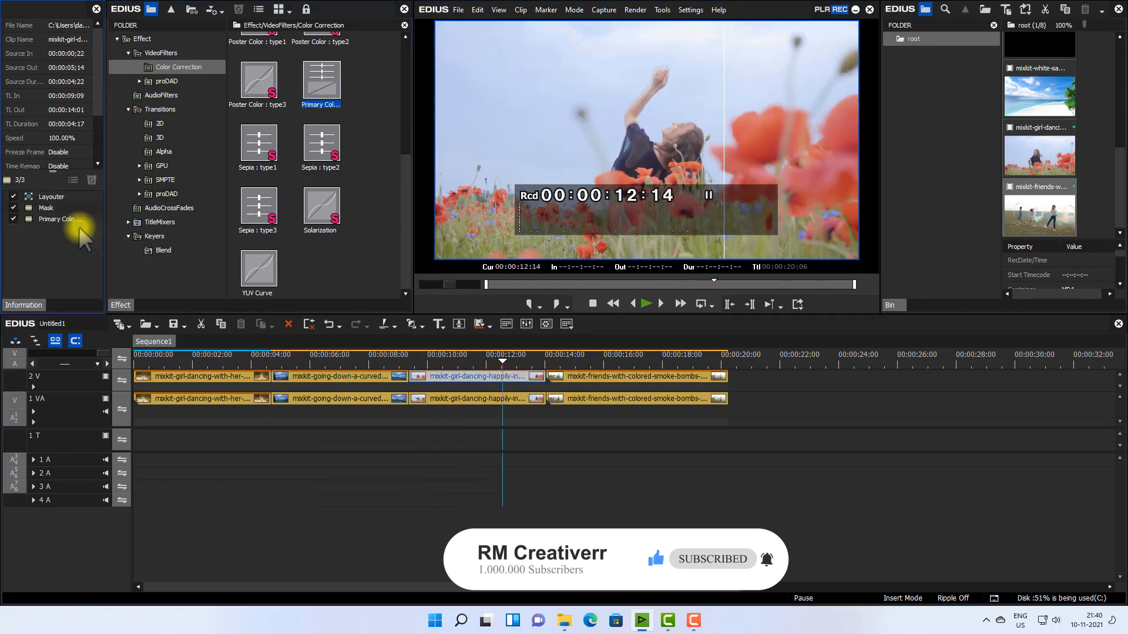
{"action": "double_click", "coordinate": [62, 220]}
- Try the Zed_45 and Zed_40 LUTs on the poppy-field clip
{"action": "left_click", "coordinate": [271, 99]}
{"action": "scroll", "coordinate": [259, 461], "scroll_direction": "down", "scroll_amount": 10}
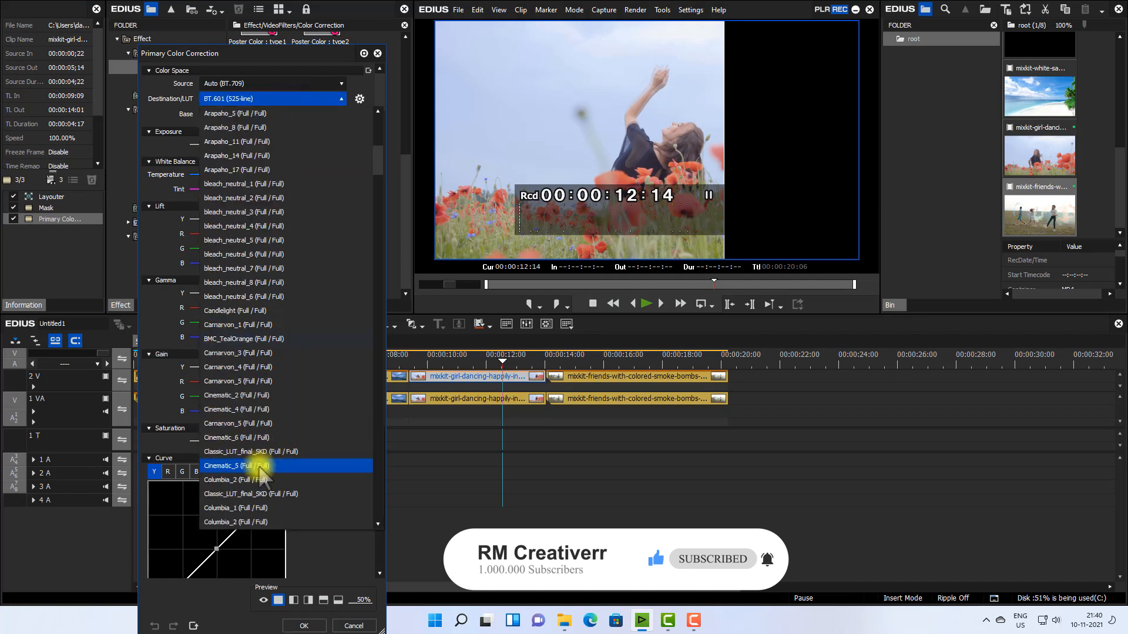
{"action": "left_click_drag", "start_coordinate": [373, 252], "coordinate": [360, 548]}
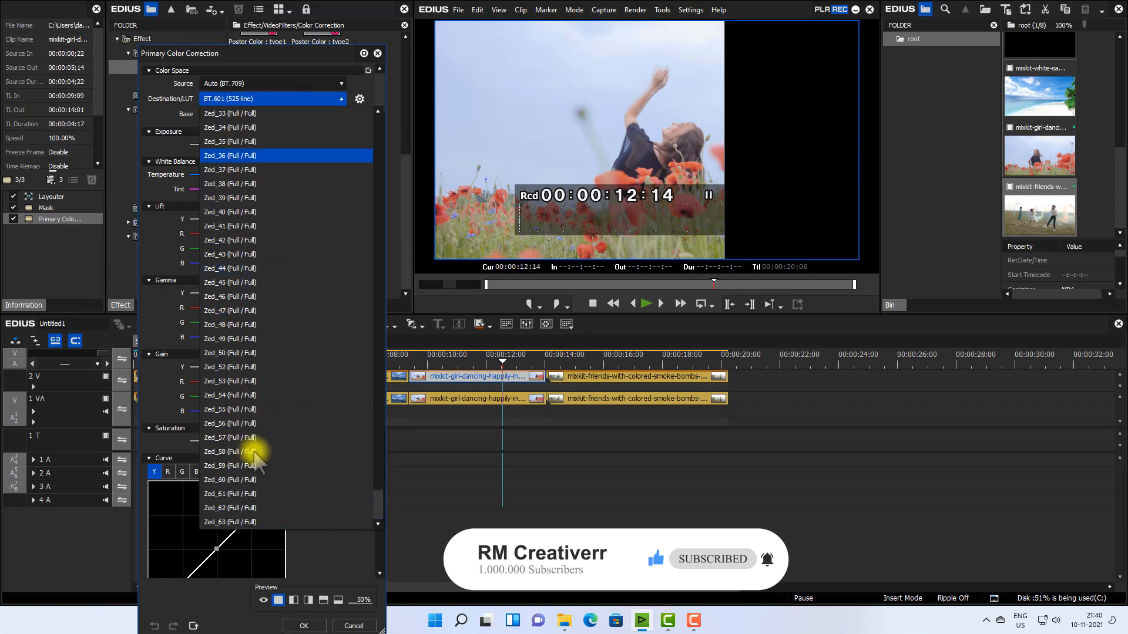
{"action": "left_click", "coordinate": [239, 440]}
{"action": "left_click", "coordinate": [288, 98]}
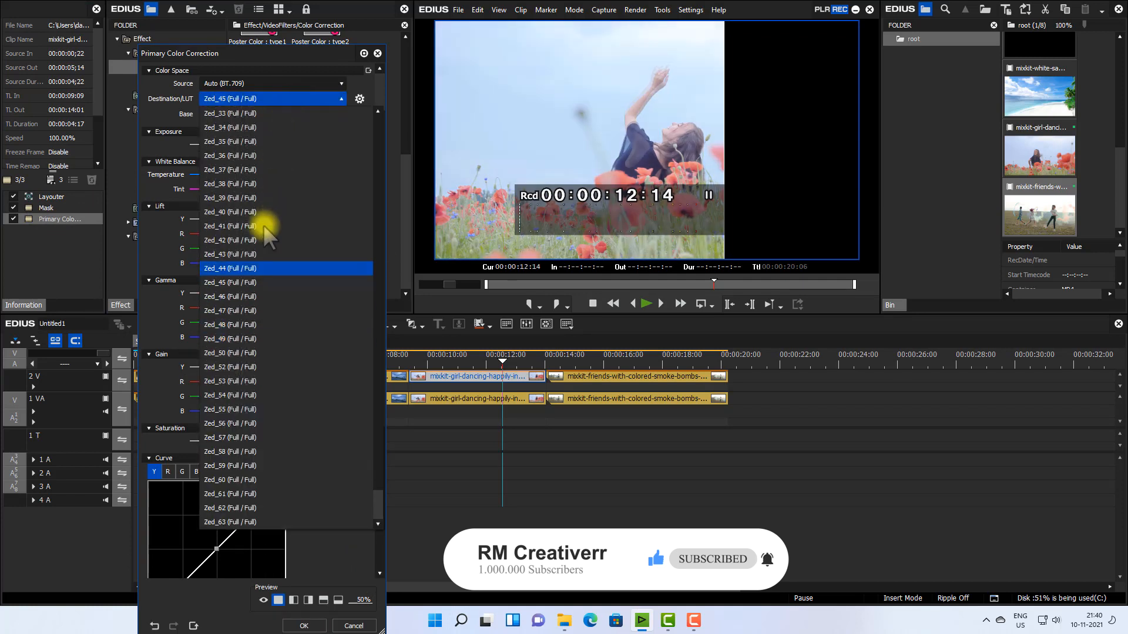
{"action": "left_click", "coordinate": [256, 270]}
- Try further Zed LUTs, including Zed_12, on the poppy-field clip
{"action": "left_click", "coordinate": [270, 99]}
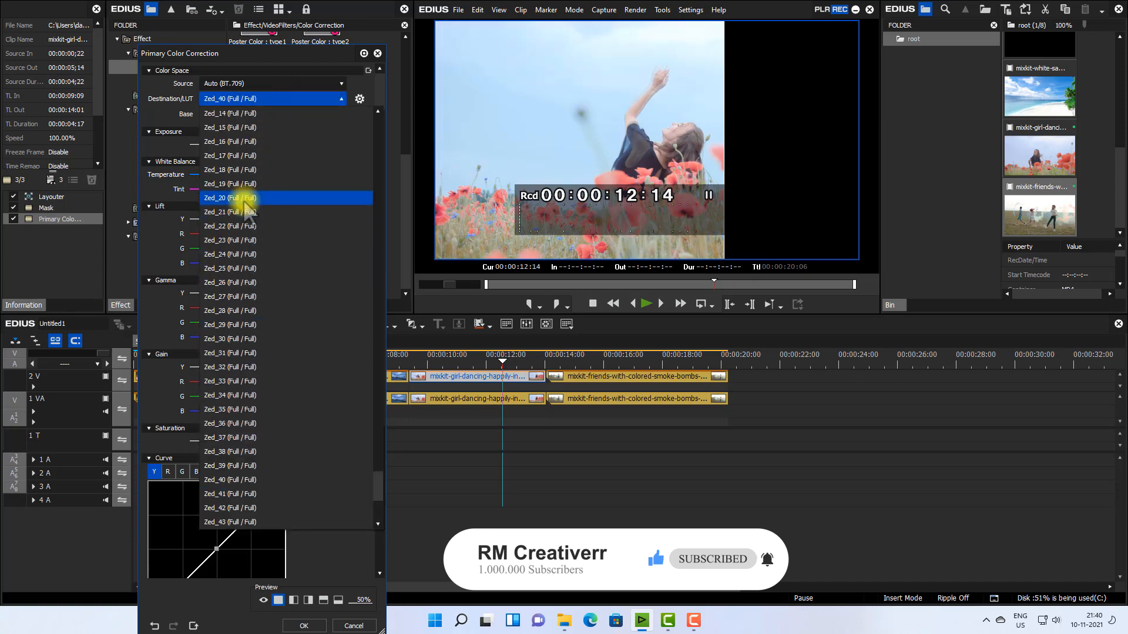
{"action": "left_click", "coordinate": [280, 225]}
{"action": "left_click", "coordinate": [288, 100]}
{"action": "scroll", "coordinate": [247, 179], "scroll_direction": "up", "scroll_amount": 2}
{"action": "left_click", "coordinate": [247, 180]}
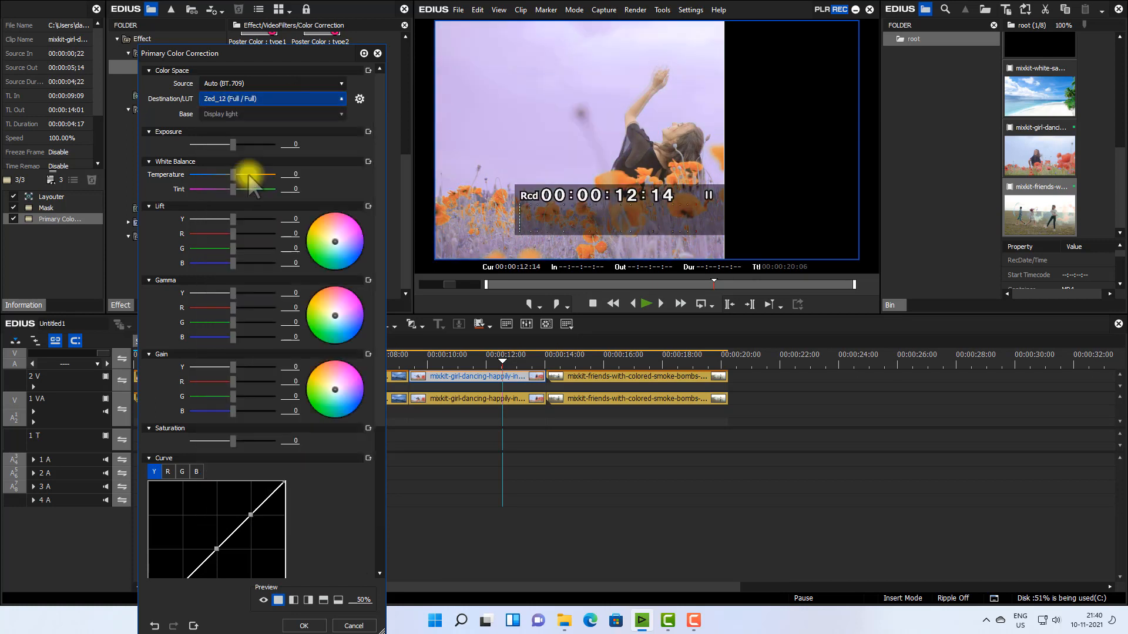
{"action": "left_click", "coordinate": [285, 103]}
{"action": "left_click", "coordinate": [249, 183]}
- Set the poppy-field clip's destination LUT to Special Quayside (10) and accept the color correction
{"action": "left_click", "coordinate": [282, 100]}
{"action": "scroll", "coordinate": [252, 179], "scroll_direction": "up", "scroll_amount": 3}
{"action": "left_click", "coordinate": [249, 183]}
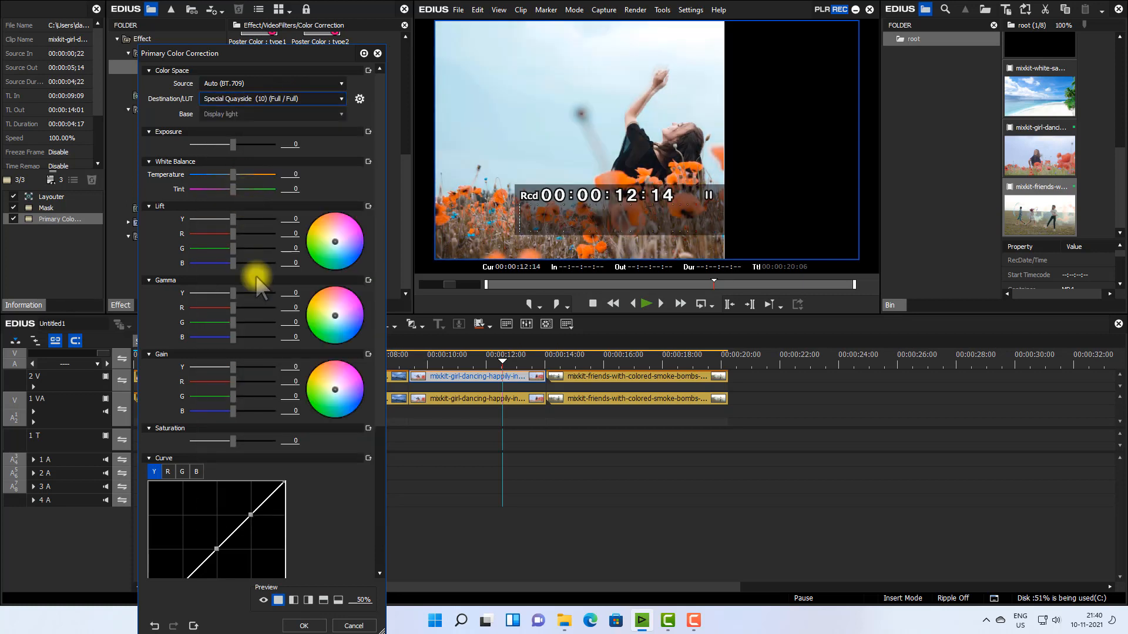
{"action": "left_click", "coordinate": [301, 626]}
- Check the poppy-field clip's grade full screen at 00:00:13:01, and play it full screen from near the clip's start
{"action": "mouse_move", "coordinate": [503, 360]}
{"action": "left_mouse_down"}
{"action": "mouse_move", "coordinate": [411, 364]}
{"action": "mouse_move", "coordinate": [516, 366]}
{"action": "left_mouse_up"}
{"action": "double_click", "coordinate": [540, 247]}
{"action": "double_click", "coordinate": [481, 399]}
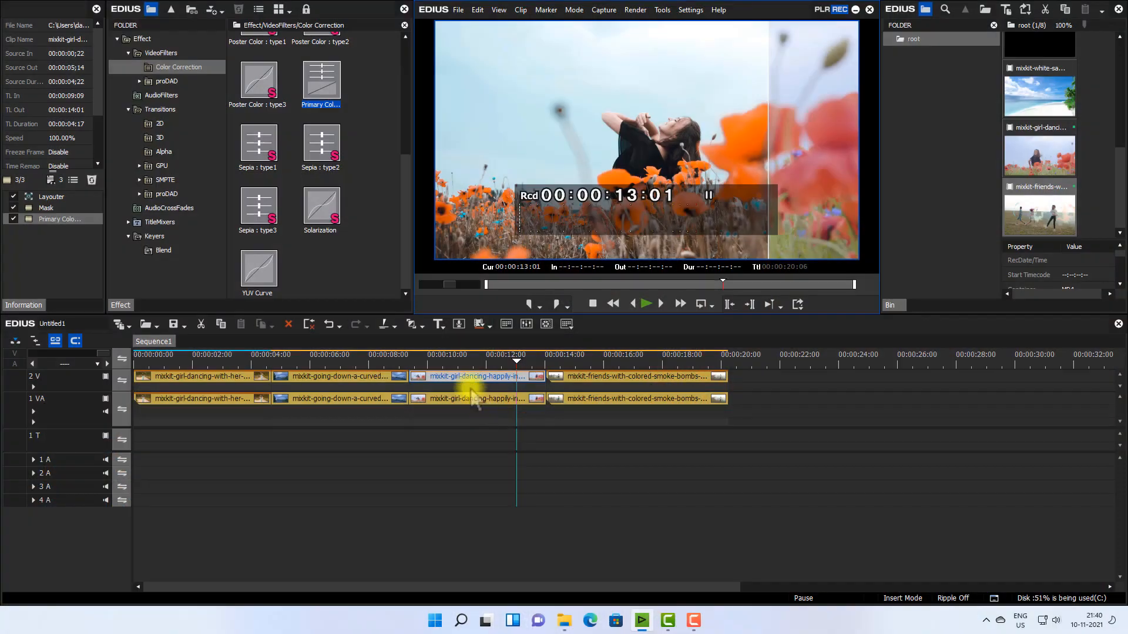
{"action": "left_click", "coordinate": [437, 360]}
{"action": "double_click", "coordinate": [486, 258]}
{"action": "key", "text": "space"}
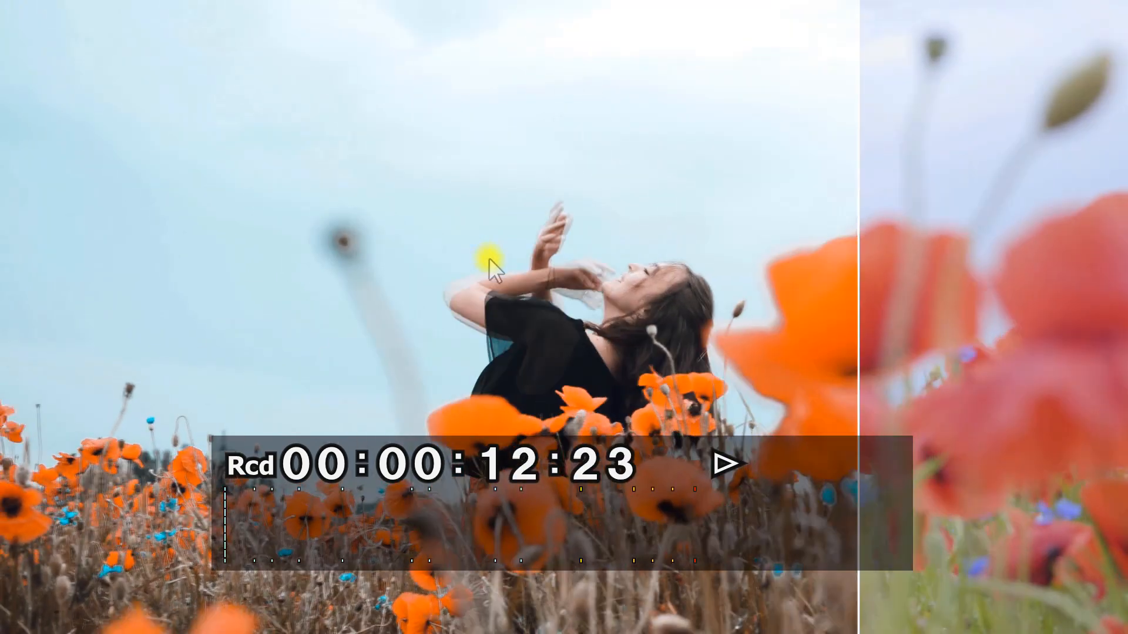
{"action": "key", "text": "space"}
{"action": "double_click", "coordinate": [497, 263]}
- Apply Primary Color Correction to the smoke-bomb clip on track 2 V, with the playhead at 00:00:16:02, and open its settings
{"action": "left_click", "coordinate": [560, 362]}
{"action": "left_click", "coordinate": [605, 375]}
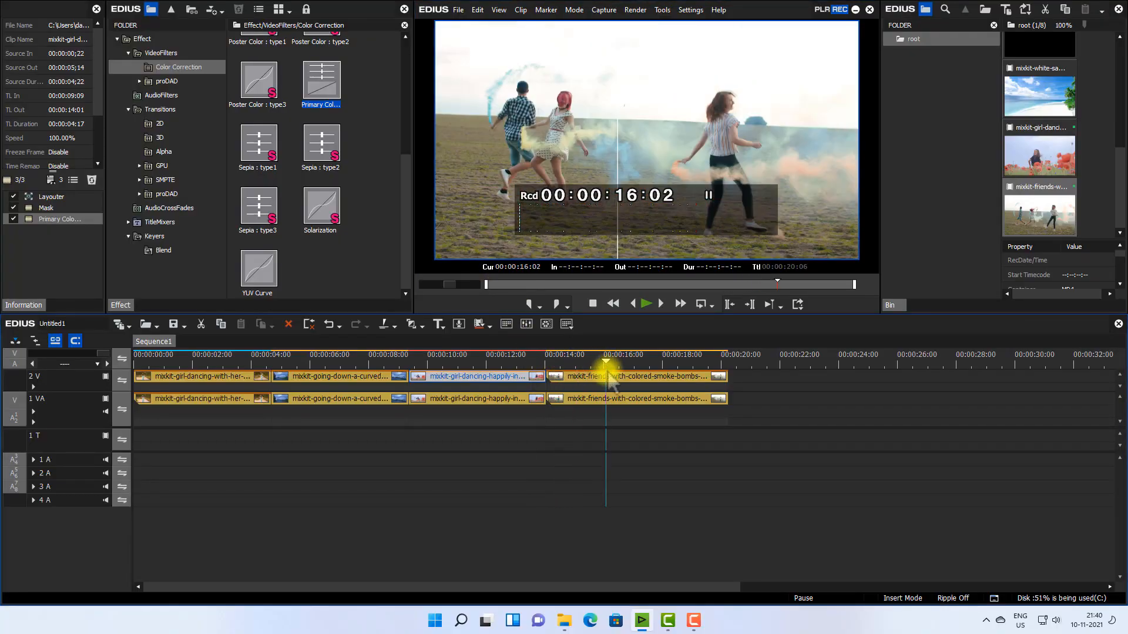
{"action": "left_click_drag", "start_coordinate": [325, 109], "coordinate": [605, 375]}
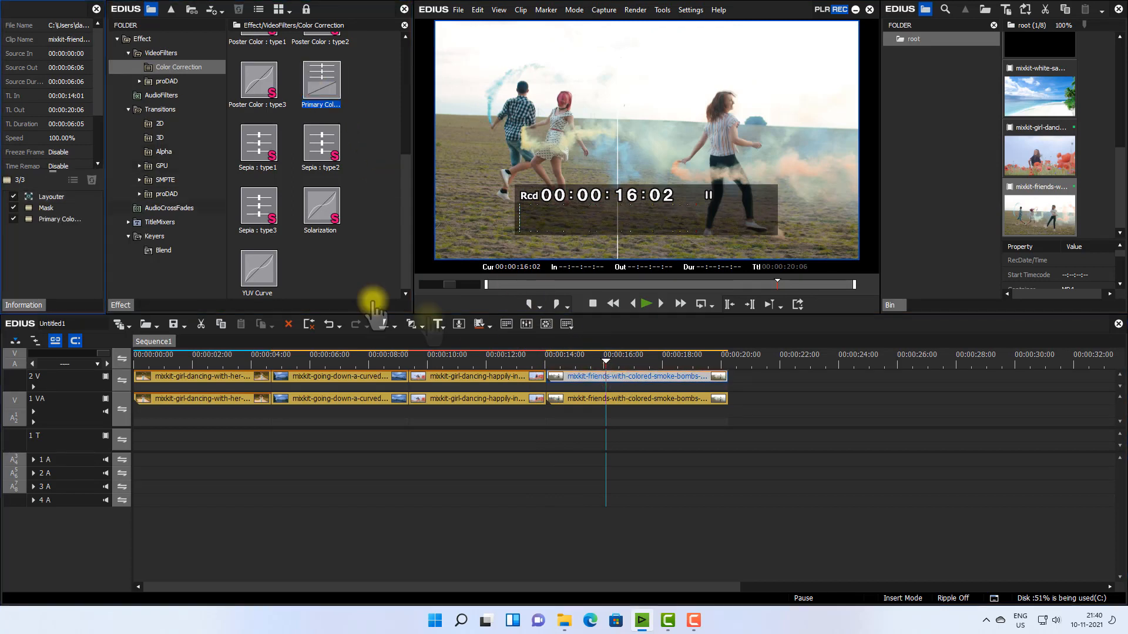
{"action": "double_click", "coordinate": [77, 219]}
- Try the KH LUT 7 LUT on the smoke-bomb clip and play the clip full screen to review it
{"action": "left_click", "coordinate": [297, 100]}
{"action": "scroll", "coordinate": [241, 394], "scroll_direction": "down", "scroll_amount": 10}
{"action": "left_click", "coordinate": [254, 423]}
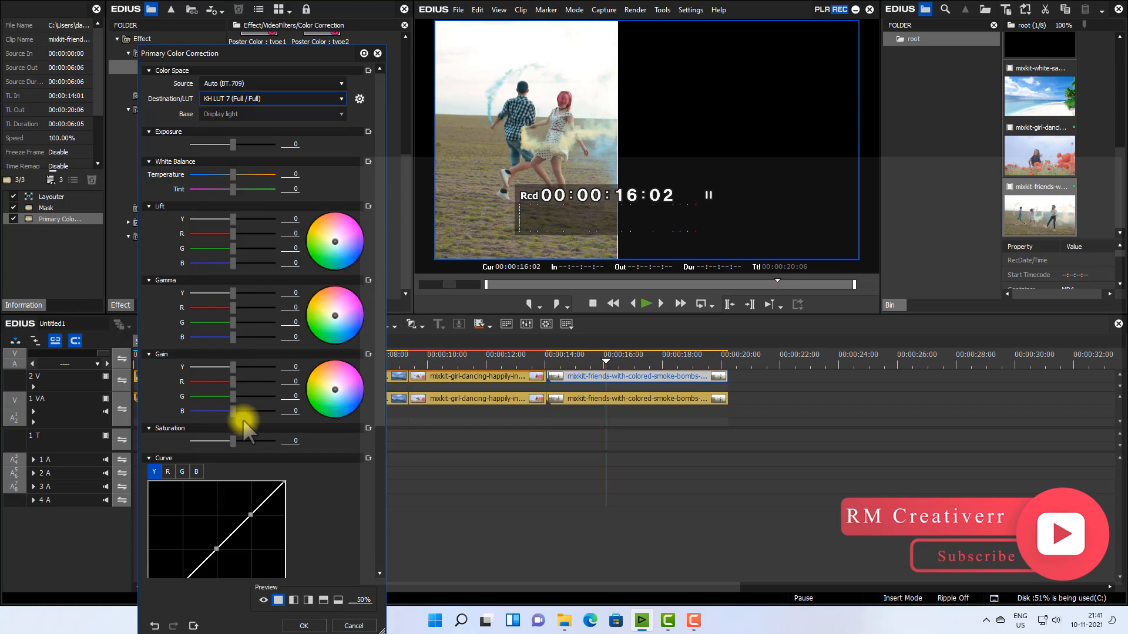
{"action": "left_click_drag", "start_coordinate": [606, 362], "coordinate": [574, 378]}
{"action": "left_click", "coordinate": [304, 625]}
{"action": "left_click", "coordinate": [542, 352]}
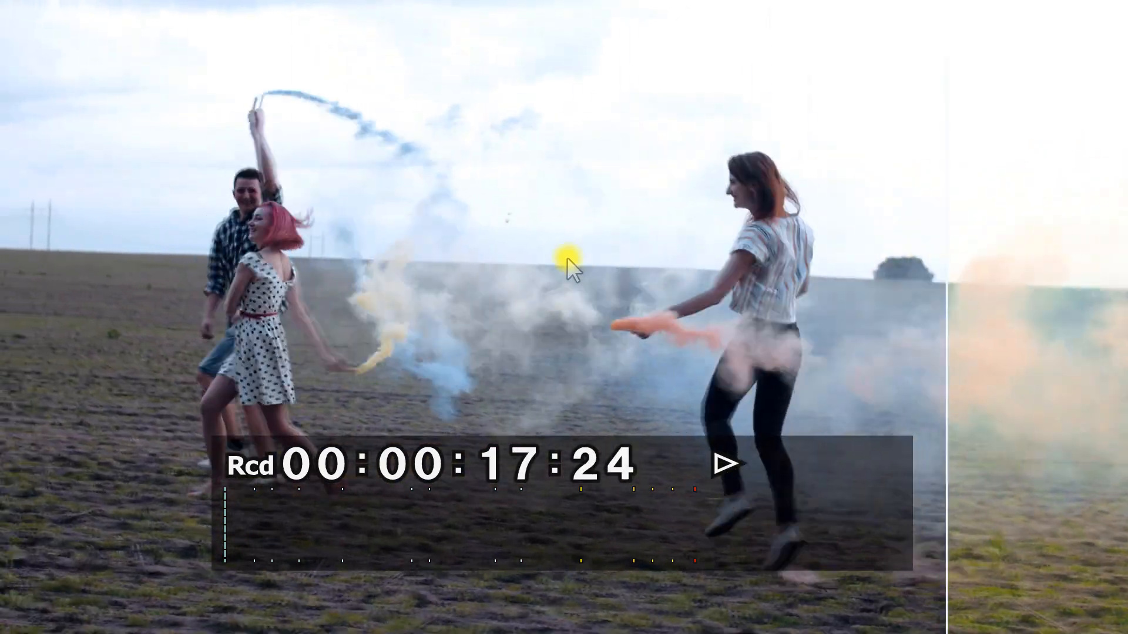
{"action": "key", "text": "space"}
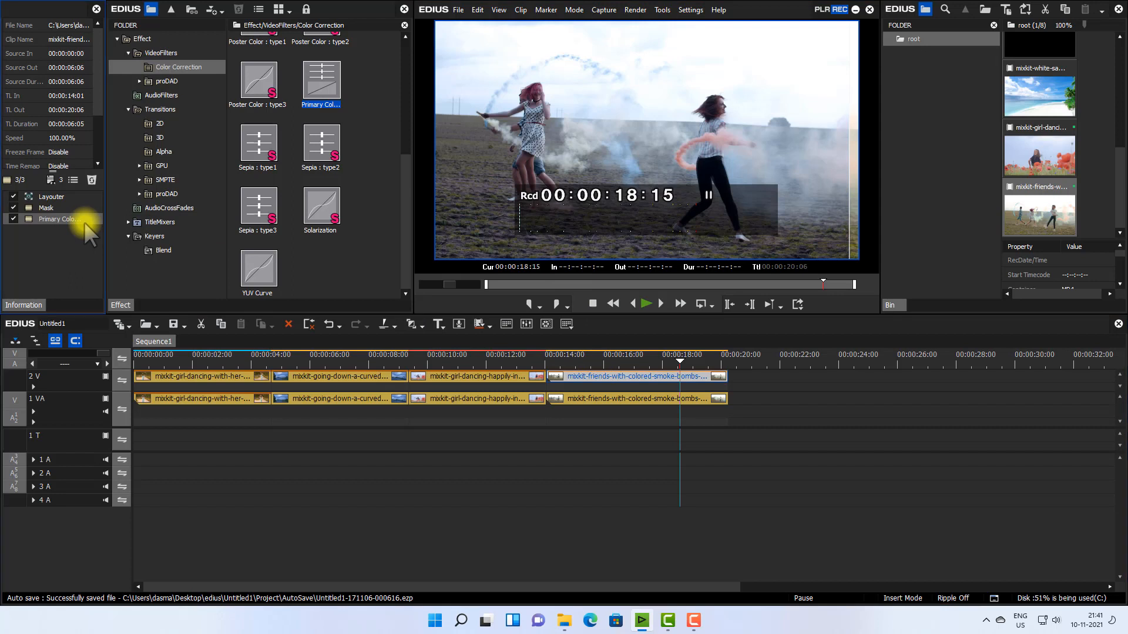
- Reopen the smoke-bomb clip's color correction and try the Orange - Blue_11 LUT
{"action": "double_click", "coordinate": [84, 220]}
{"action": "left_click", "coordinate": [319, 100]}
{"action": "left_click", "coordinate": [287, 435]}
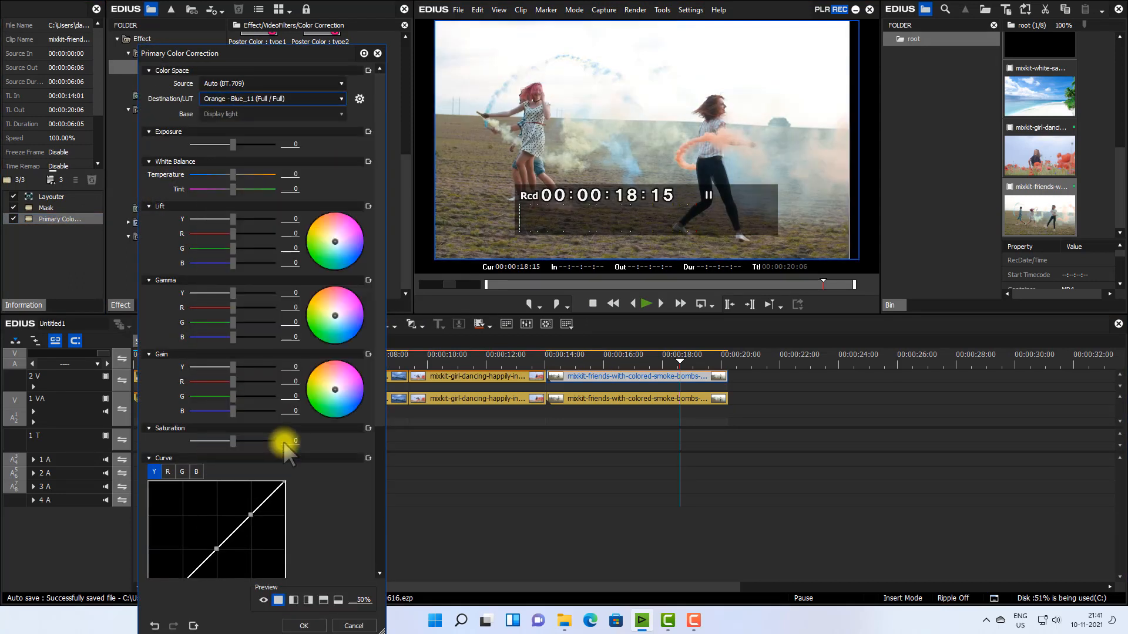
- Set the smoke-bomb clip's destination LUT to Orange - Blue-DP_17, accept it and return the playhead to the clip's start
{"action": "left_click", "coordinate": [296, 104]}
{"action": "scroll", "coordinate": [217, 470], "scroll_direction": "down", "scroll_amount": 5}
{"action": "left_click", "coordinate": [218, 473]}
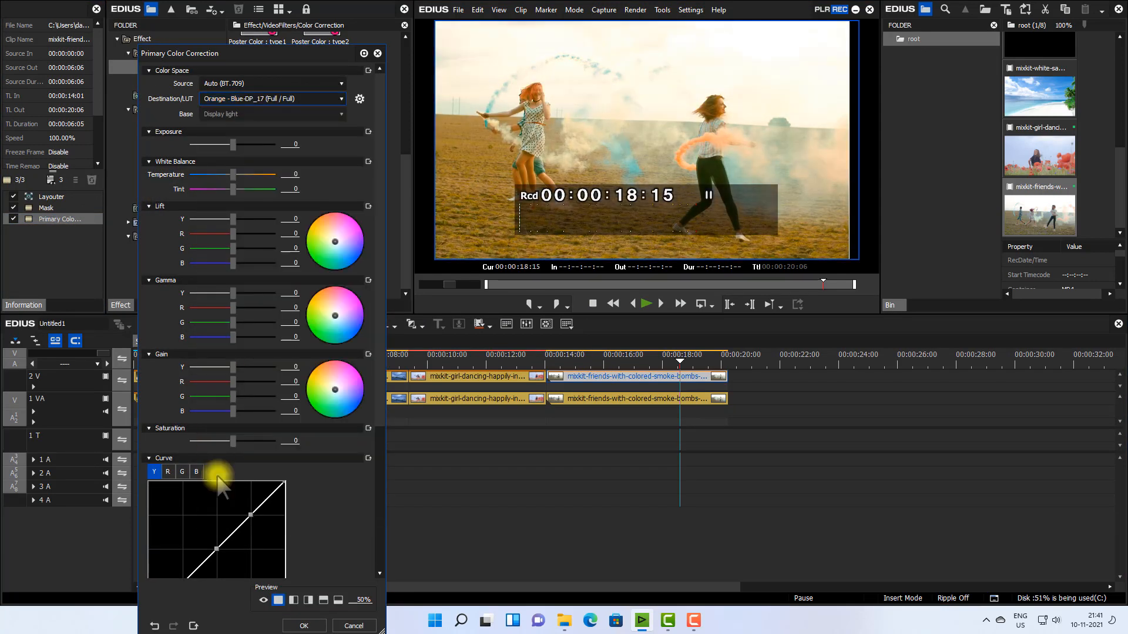
{"action": "left_click", "coordinate": [303, 625]}
{"action": "left_click", "coordinate": [547, 357]}
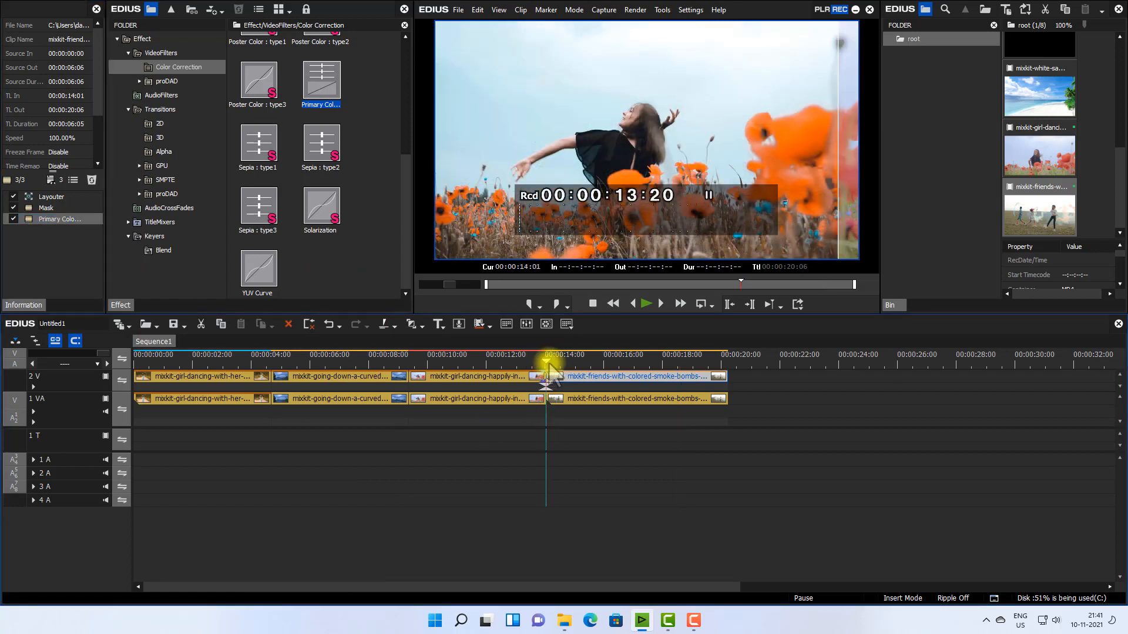
- Play the graded smoke-bomb clip full screen to compare both sides of the mask line
{"action": "double_click", "coordinate": [638, 247]}
{"action": "key", "text": "space"}
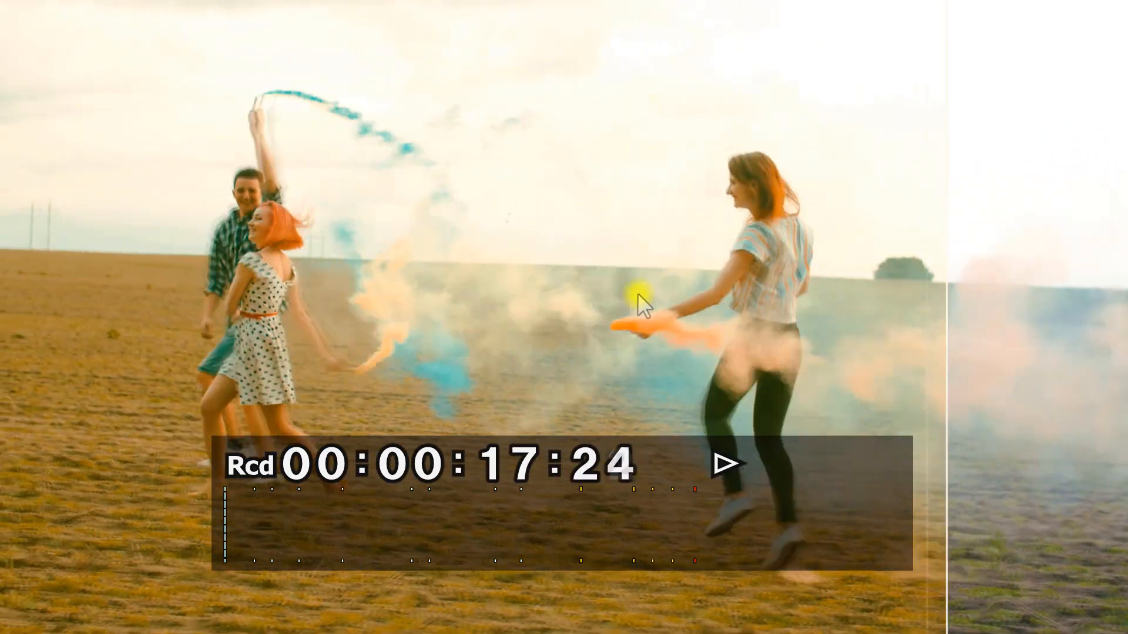
{"action": "key", "text": "Escape"}
- Reopen Primary Color Correction on the first track 2 V clip, try the Zed_43 LUT and move the playhead to 00:00:03:07
{"action": "left_click_drag", "start_coordinate": [676, 361], "coordinate": [171, 380]}
{"action": "left_click", "coordinate": [182, 377]}
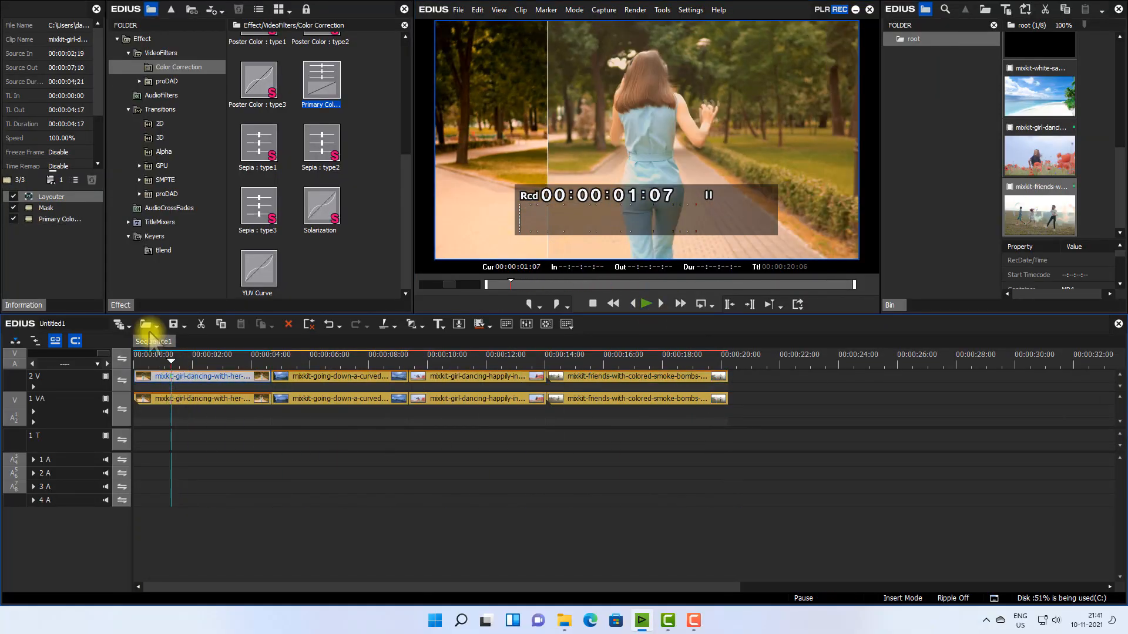
{"action": "double_click", "coordinate": [64, 220]}
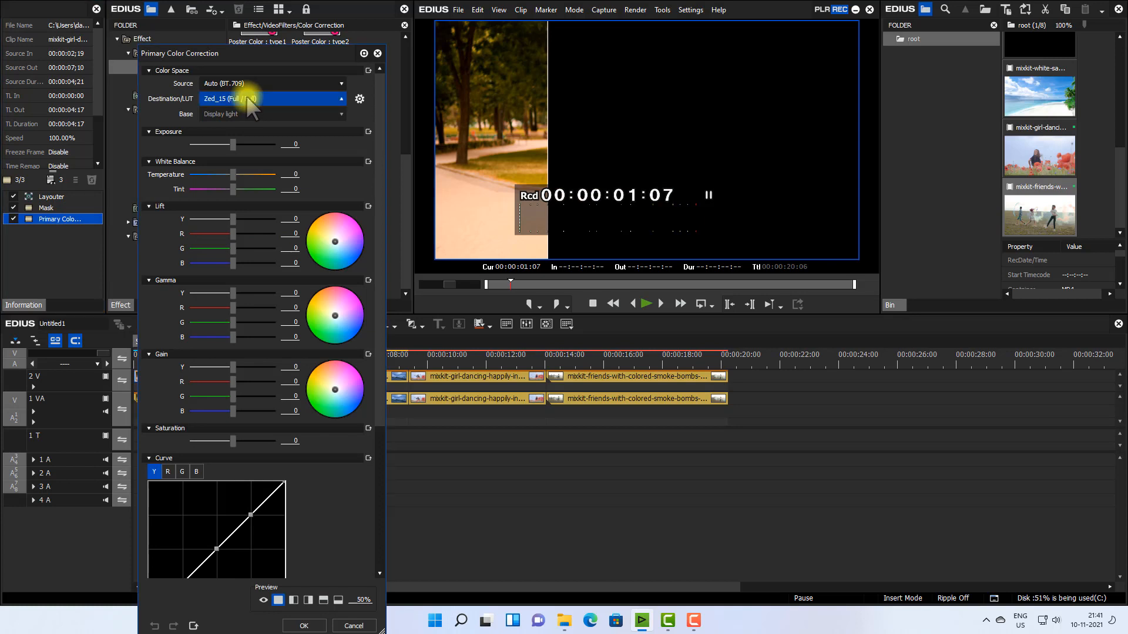
{"action": "left_click", "coordinate": [249, 99]}
{"action": "left_click", "coordinate": [306, 251]}
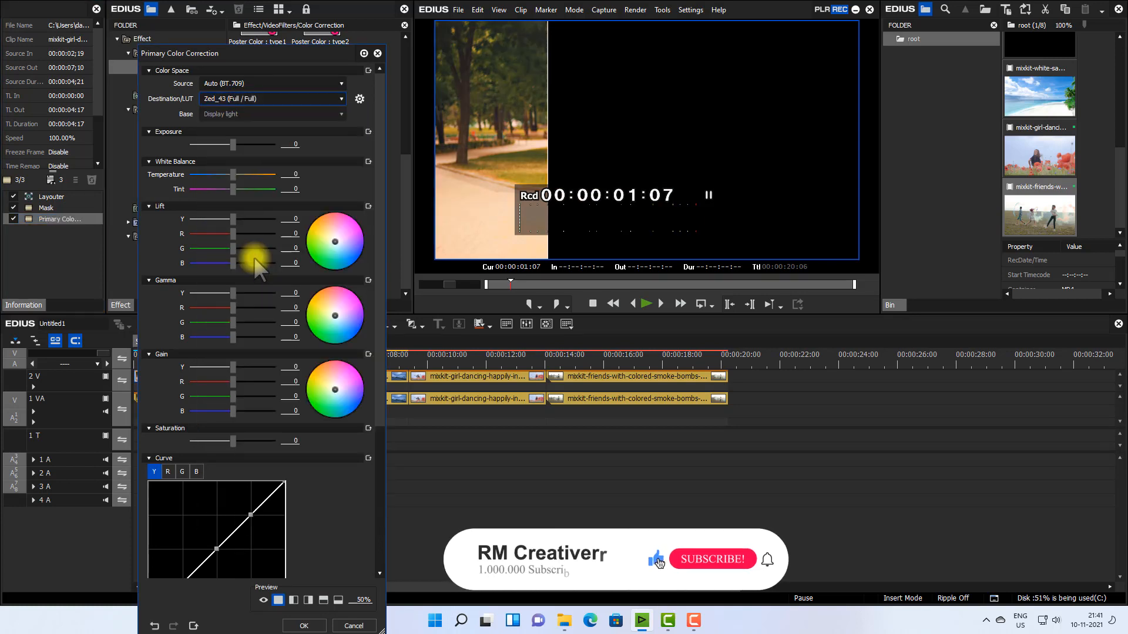
{"action": "left_click_drag", "start_coordinate": [284, 54], "coordinate": [994, 43]}
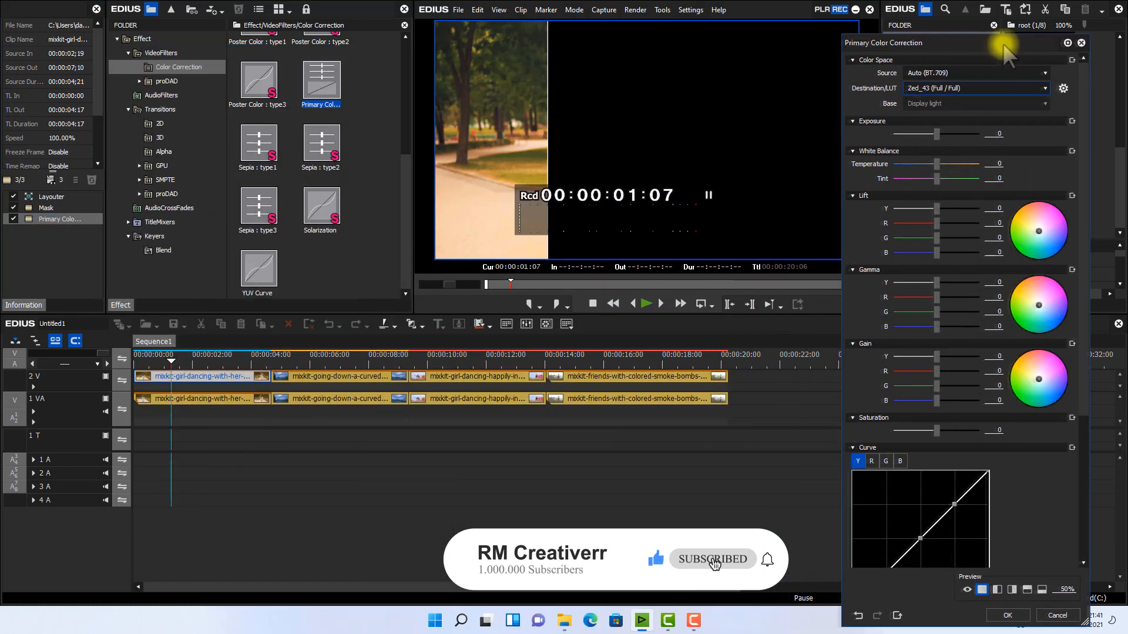
{"action": "left_click", "coordinate": [229, 359]}
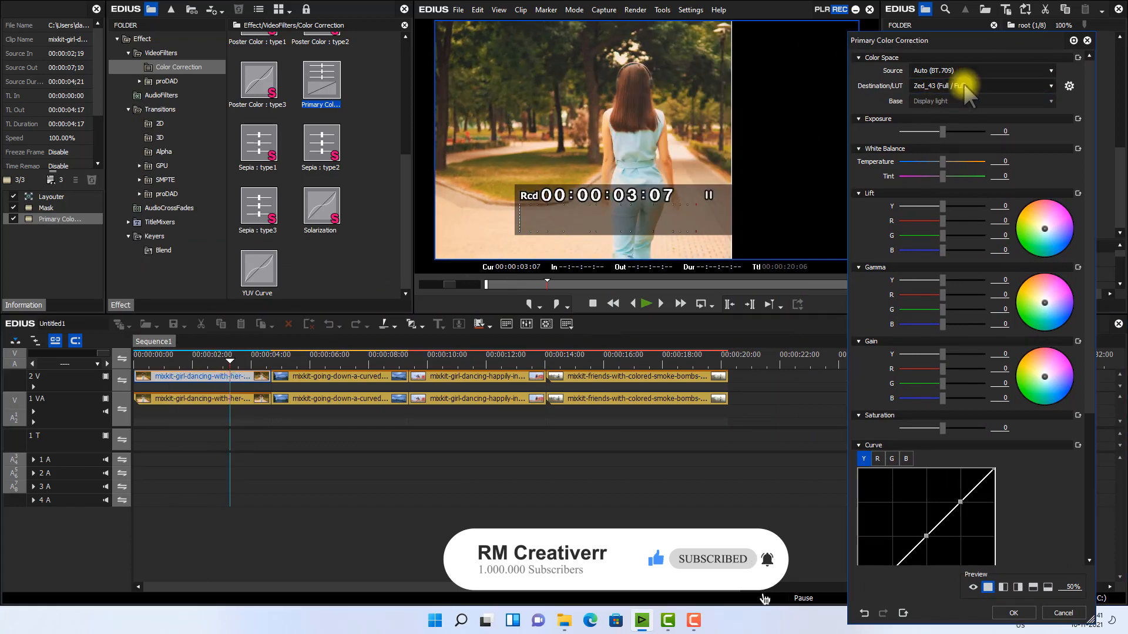
- Try several other destination LUTs on the first track 2 V clip, finishing with SKD Peele (2)
{"action": "left_click", "coordinate": [993, 85]}
{"action": "scroll", "coordinate": [947, 352], "scroll_direction": "up", "scroll_amount": 17}
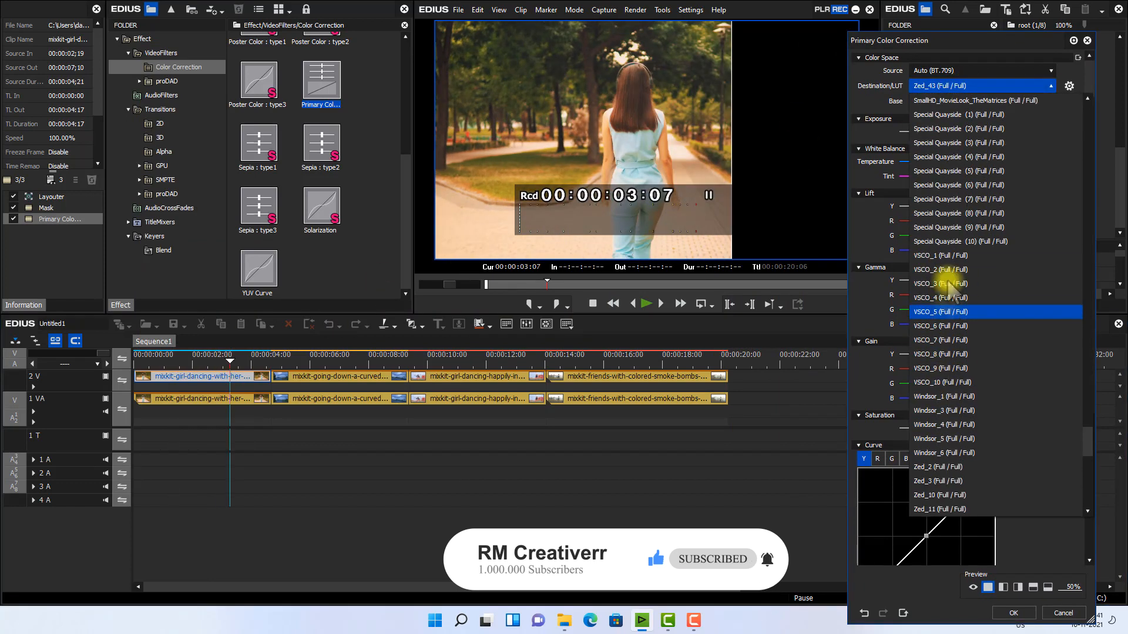
{"action": "left_click", "coordinate": [950, 215]}
{"action": "left_click", "coordinate": [971, 88]}
{"action": "scroll", "coordinate": [971, 89], "scroll_direction": "down", "scroll_amount": 7}
{"action": "scroll", "coordinate": [961, 118], "scroll_direction": "up", "scroll_amount": 3}
{"action": "left_click", "coordinate": [964, 142]}
{"action": "left_click", "coordinate": [987, 87]}
{"action": "left_click", "coordinate": [958, 115]}
{"action": "left_click", "coordinate": [952, 86]}
{"action": "scroll", "coordinate": [943, 133], "scroll_direction": "up", "scroll_amount": 3}
{"action": "left_click", "coordinate": [940, 141]}
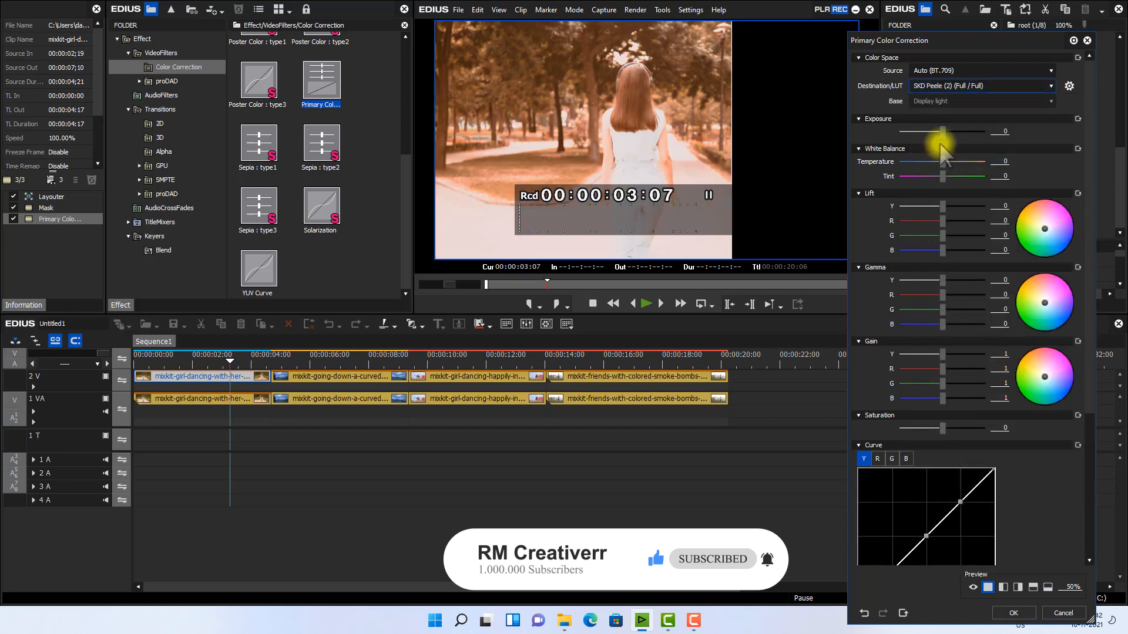
- Set the first track 2 V clip's destination LUT to Pro Fuji (14) and accept the color correction
{"action": "left_click", "coordinate": [938, 87]}
{"action": "left_click", "coordinate": [960, 153]}
{"action": "left_click", "coordinate": [968, 86]}
{"action": "left_click", "coordinate": [953, 120]}
{"action": "left_click", "coordinate": [962, 87]}
{"action": "left_click", "coordinate": [956, 122]}
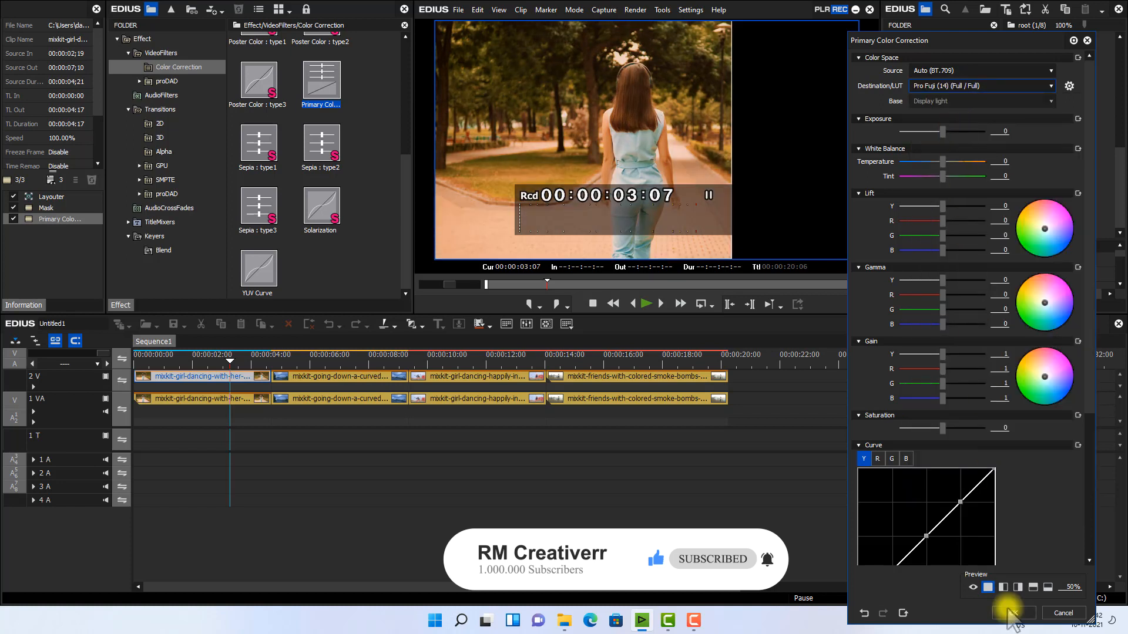
{"action": "left_click", "coordinate": [1013, 613]}
{"action": "left_click", "coordinate": [692, 623]}
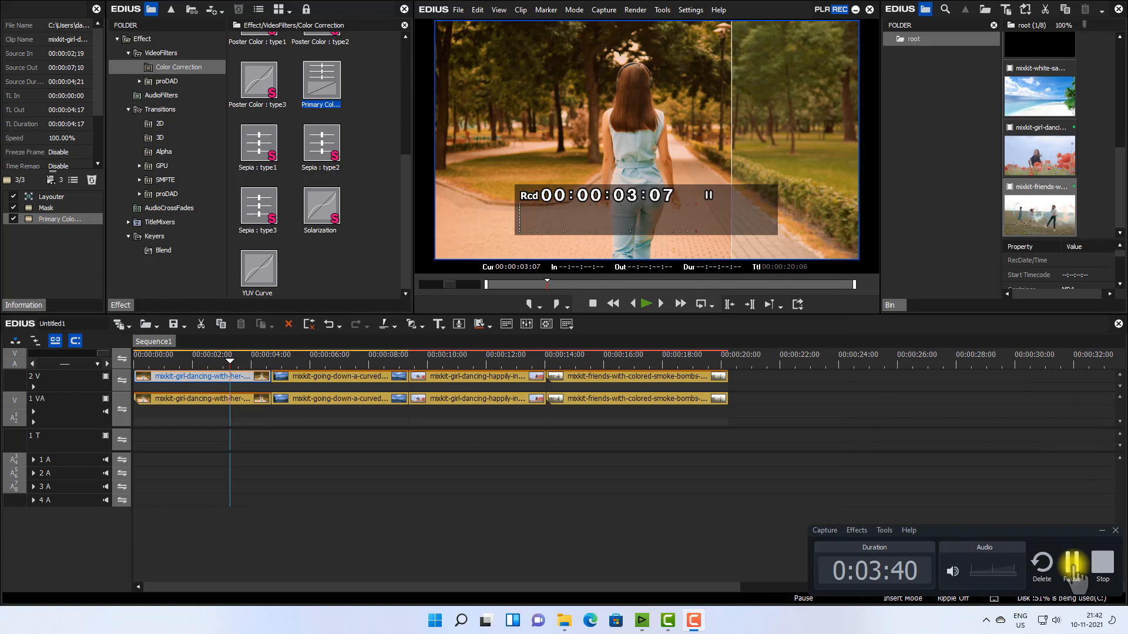
{"action": "left_click", "coordinate": [1073, 564]}
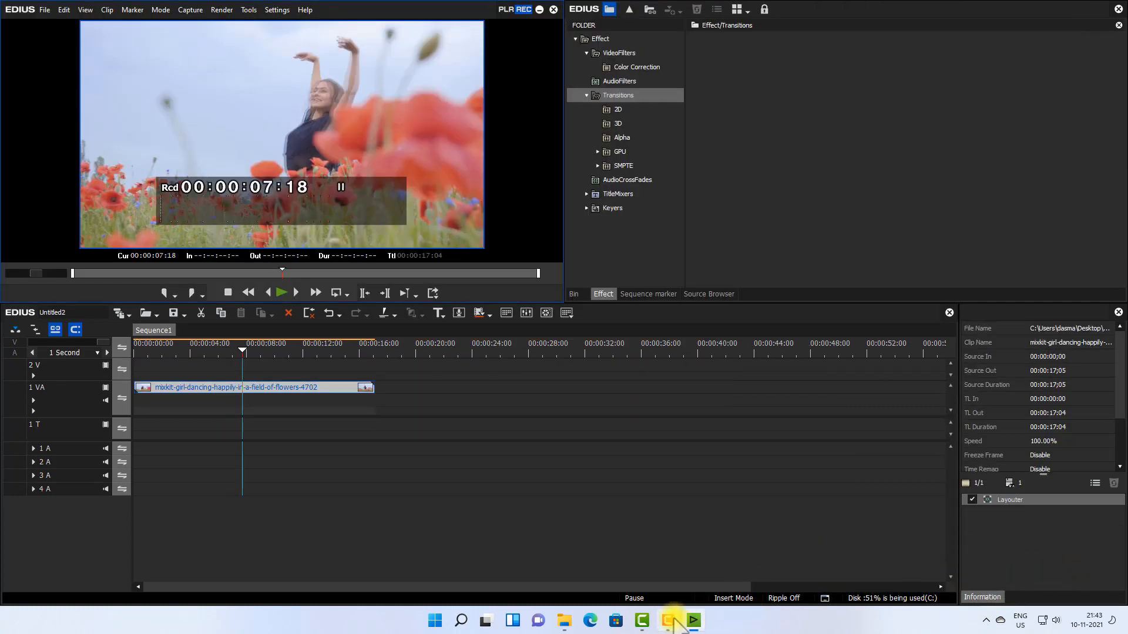
{"action": "left_click", "coordinate": [674, 622]}
{"action": "left_click", "coordinate": [674, 623]}
- Apply Primary Color Correction to the girl-dancing clip on track 1 VA and open its settings
{"action": "left_click", "coordinate": [619, 53]}
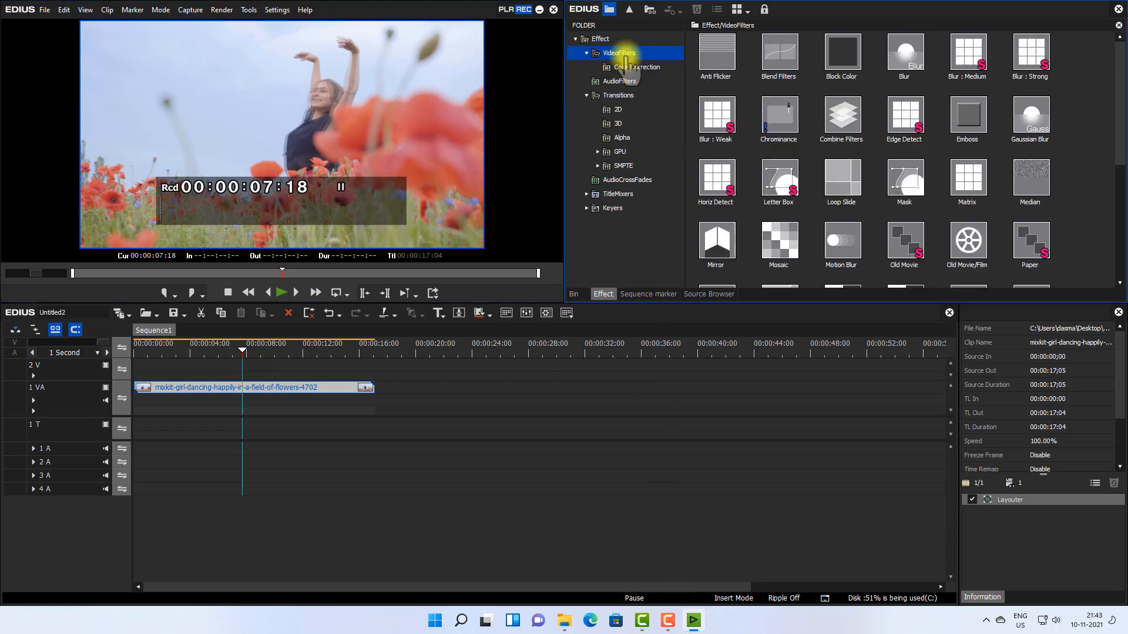
{"action": "left_click", "coordinate": [641, 68]}
{"action": "left_click_drag", "start_coordinate": [895, 120], "coordinate": [315, 391]}
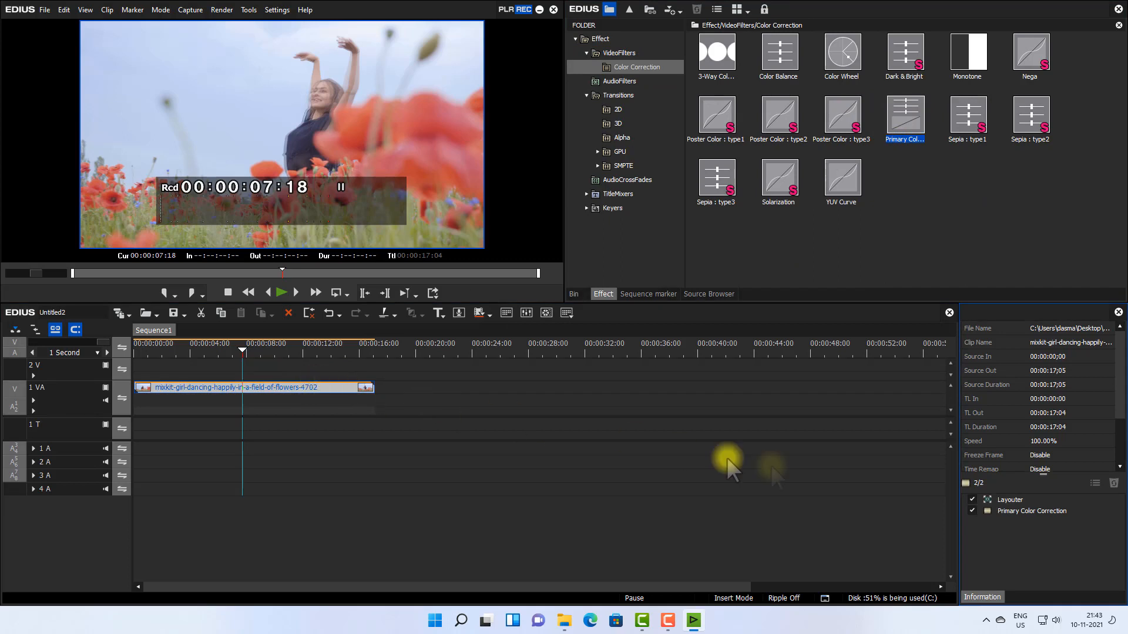
{"action": "double_click", "coordinate": [1046, 515]}
{"action": "left_click_drag", "start_coordinate": [924, 43], "coordinate": [501, 29]}
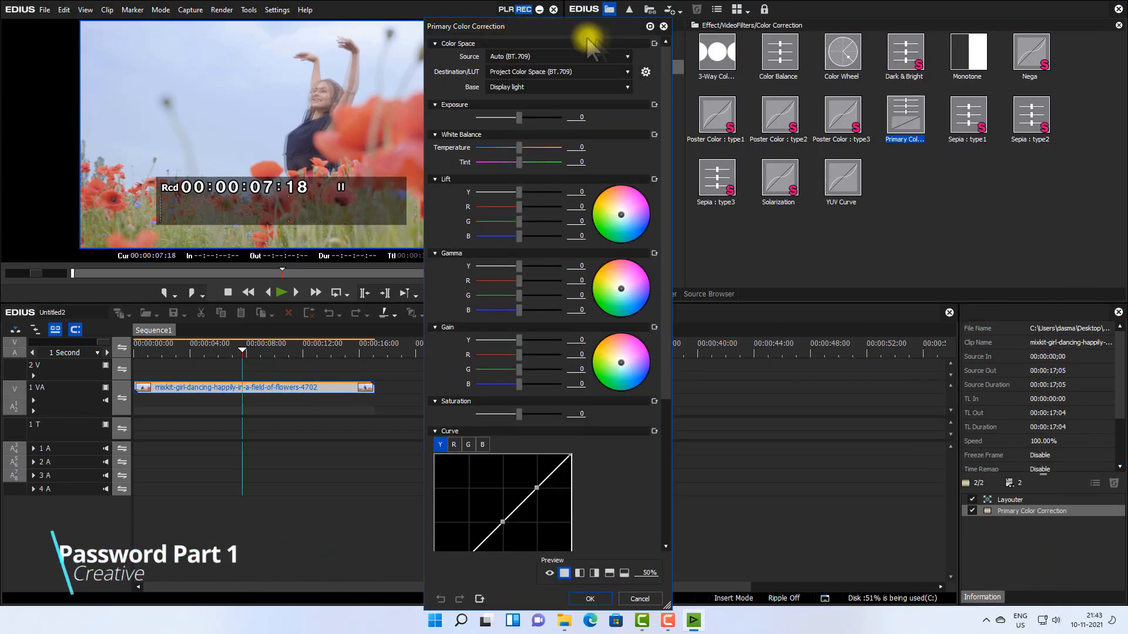
- Start adding files in LUT Settings and browse to the Desktop folder 450+Color Lookup 3D Luts Presets By Sk Design Point
{"action": "left_click", "coordinate": [645, 72]}
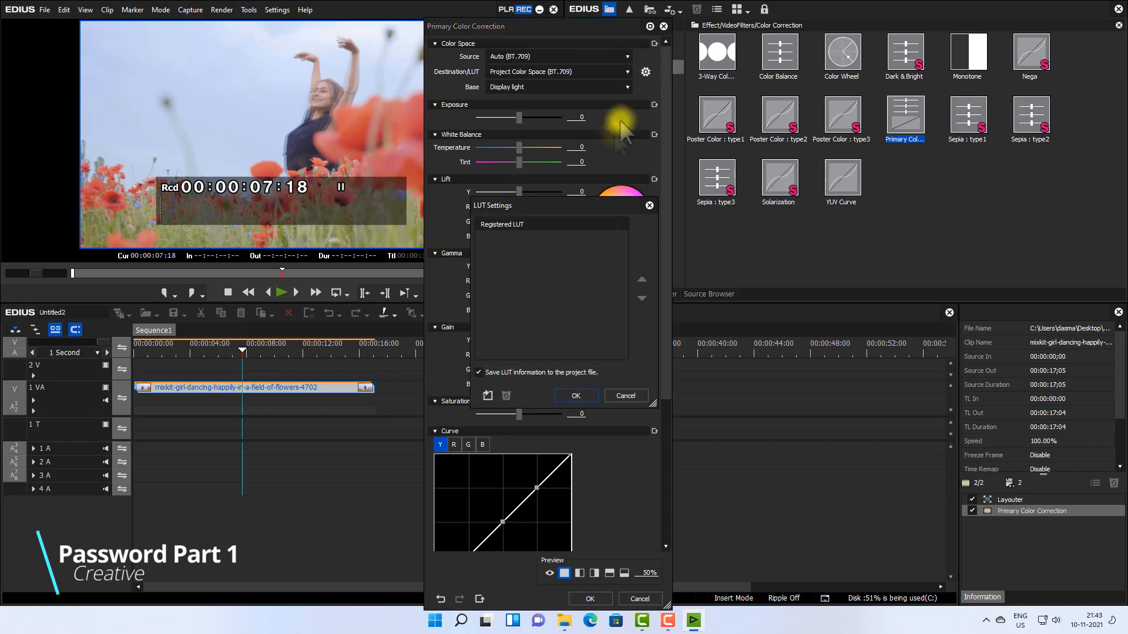
{"action": "left_click", "coordinate": [487, 396]}
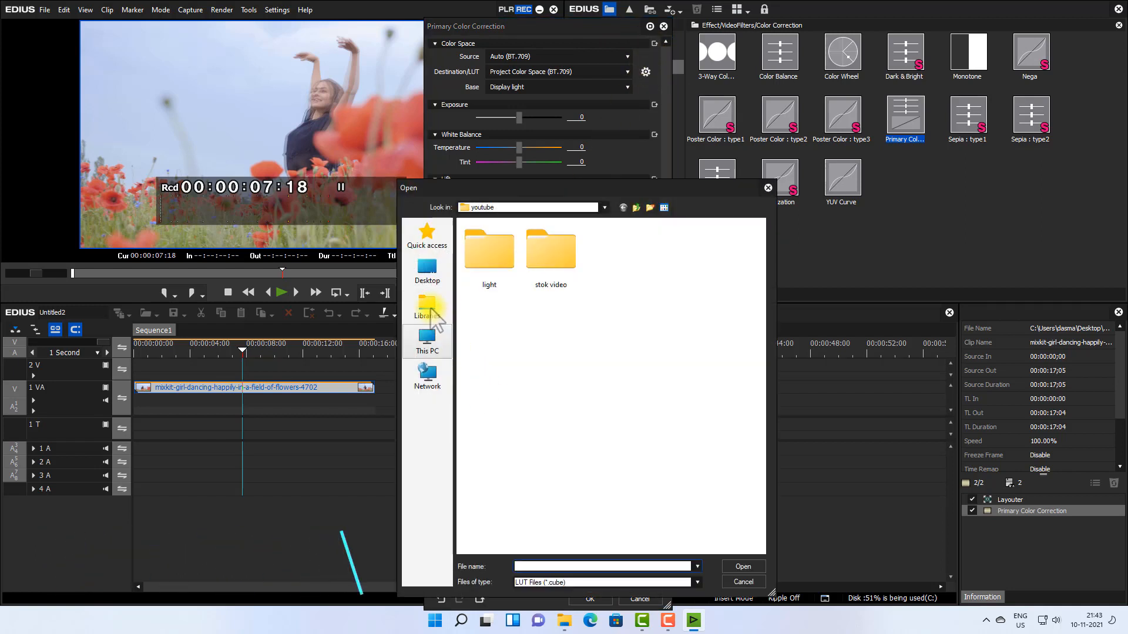
{"action": "left_click", "coordinate": [431, 279]}
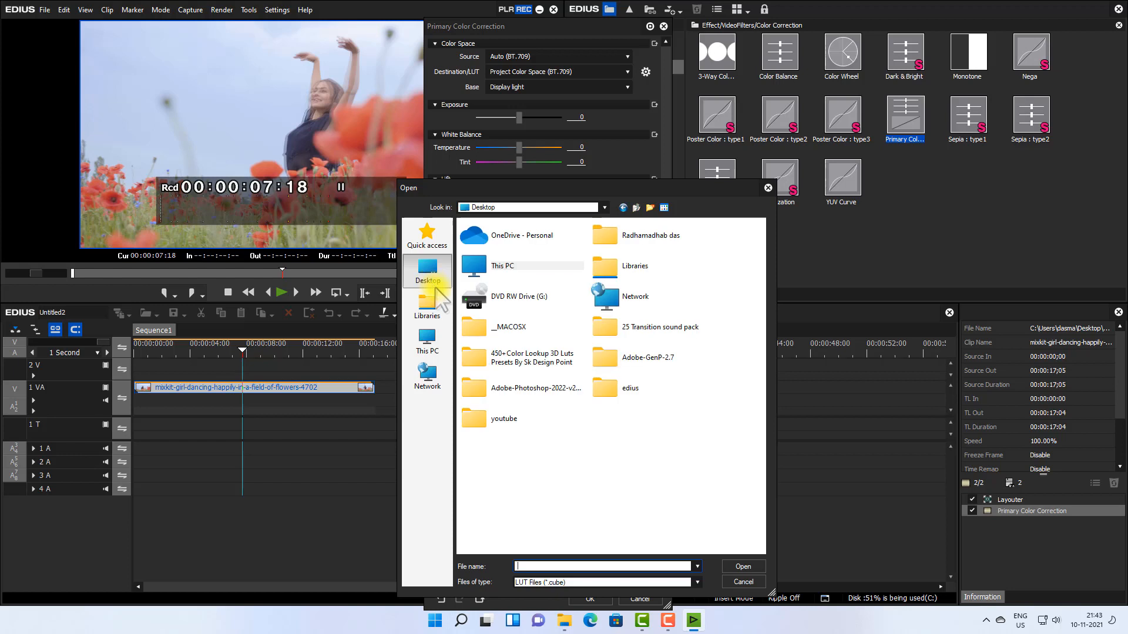
{"action": "double_click", "coordinate": [507, 357]}
{"action": "double_click", "coordinate": [520, 239]}
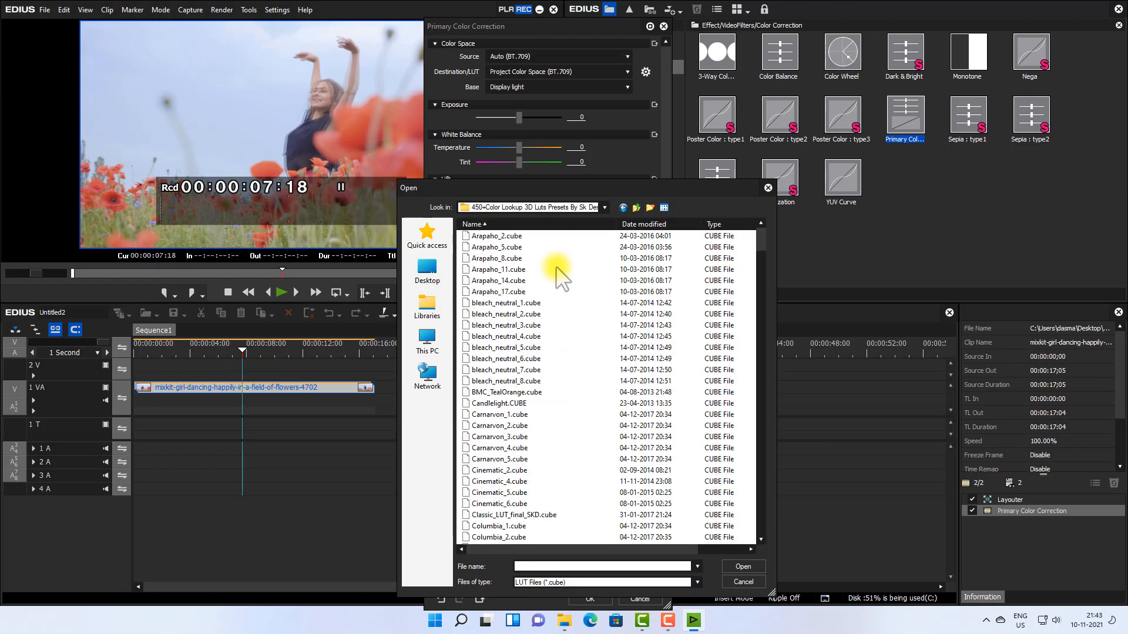
- Register all .cube files in the presets folder as LUTs and accept the LUT Settings
{"action": "right_click", "coordinate": [555, 266]}
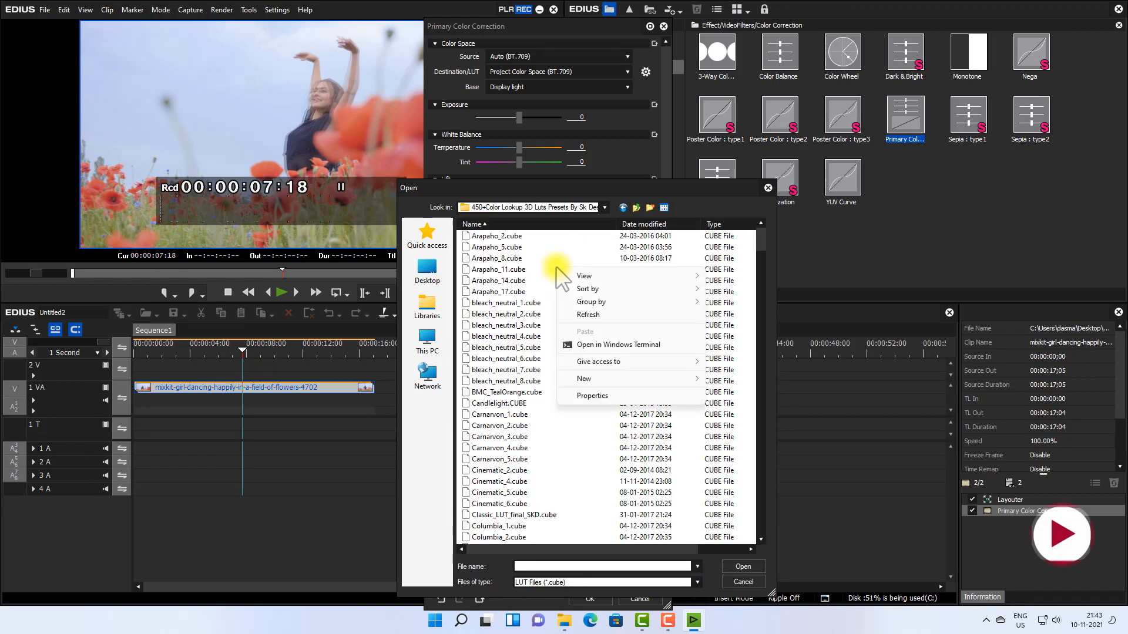
{"action": "left_click", "coordinate": [519, 270]}
{"action": "key", "text": "ctrl+a"}
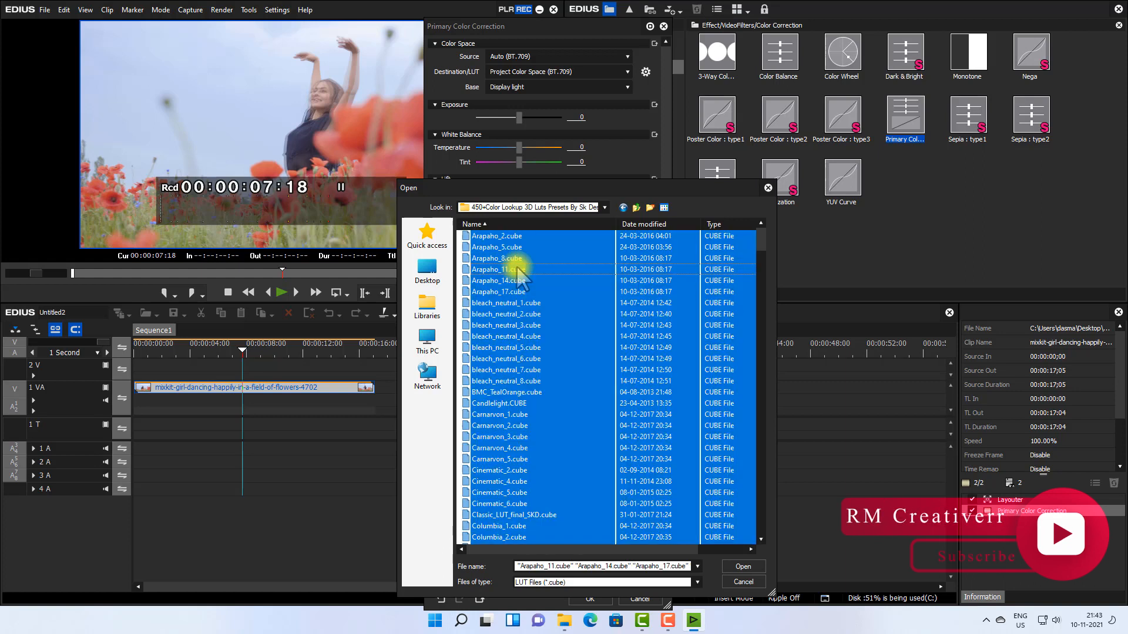
{"action": "left_click", "coordinate": [743, 567]}
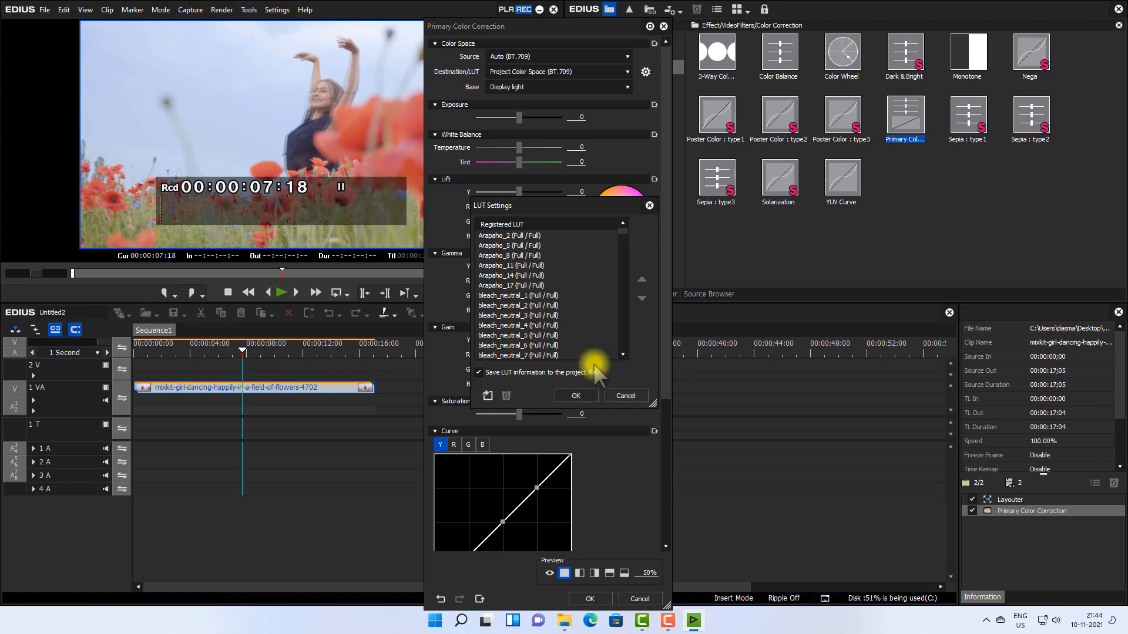
{"action": "left_click", "coordinate": [571, 397]}
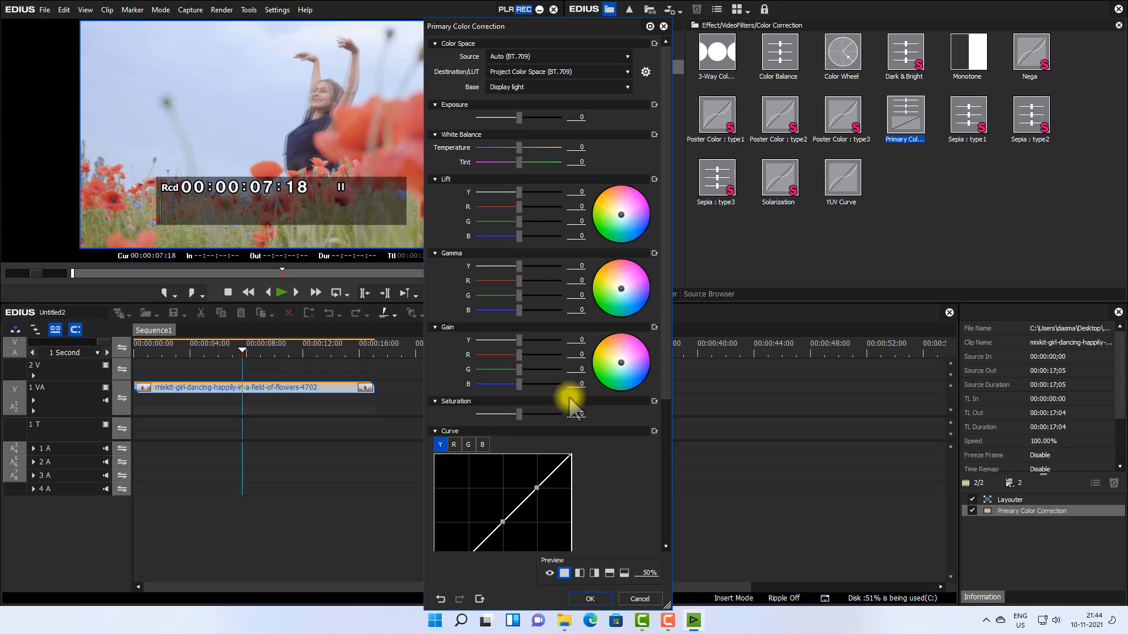
- Try the bleach_neutral_6, Falcon_011 and Honey Warm_3 LUTs on the girl-dancing clip
{"action": "left_click", "coordinate": [582, 72]}
{"action": "left_click", "coordinate": [537, 396]}
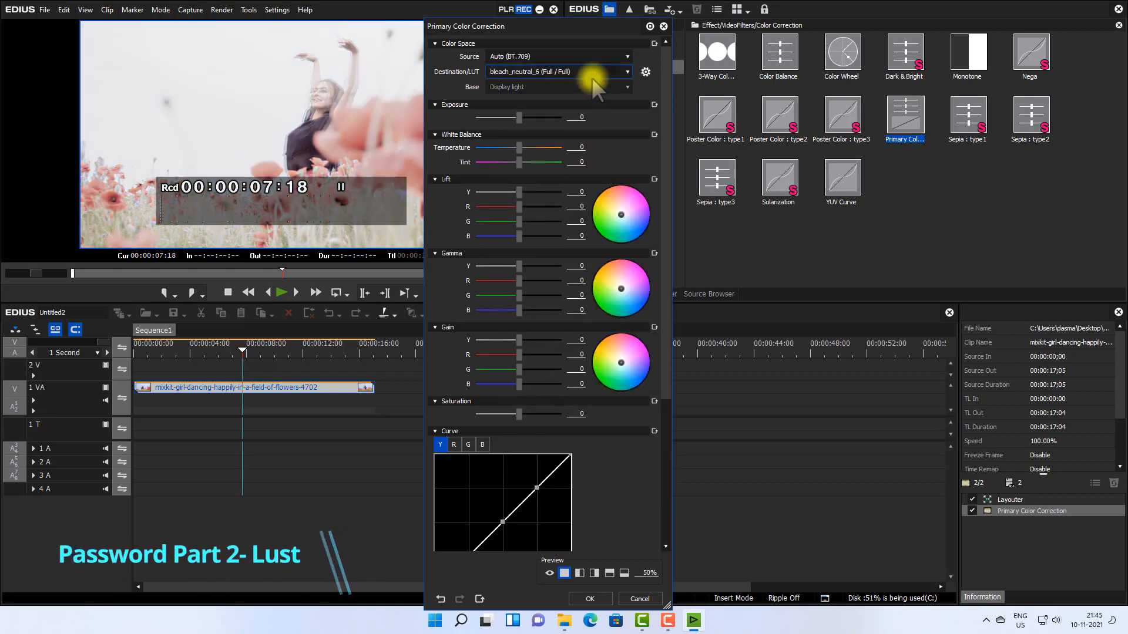
{"action": "left_click", "coordinate": [592, 77]}
{"action": "left_click", "coordinate": [520, 432]}
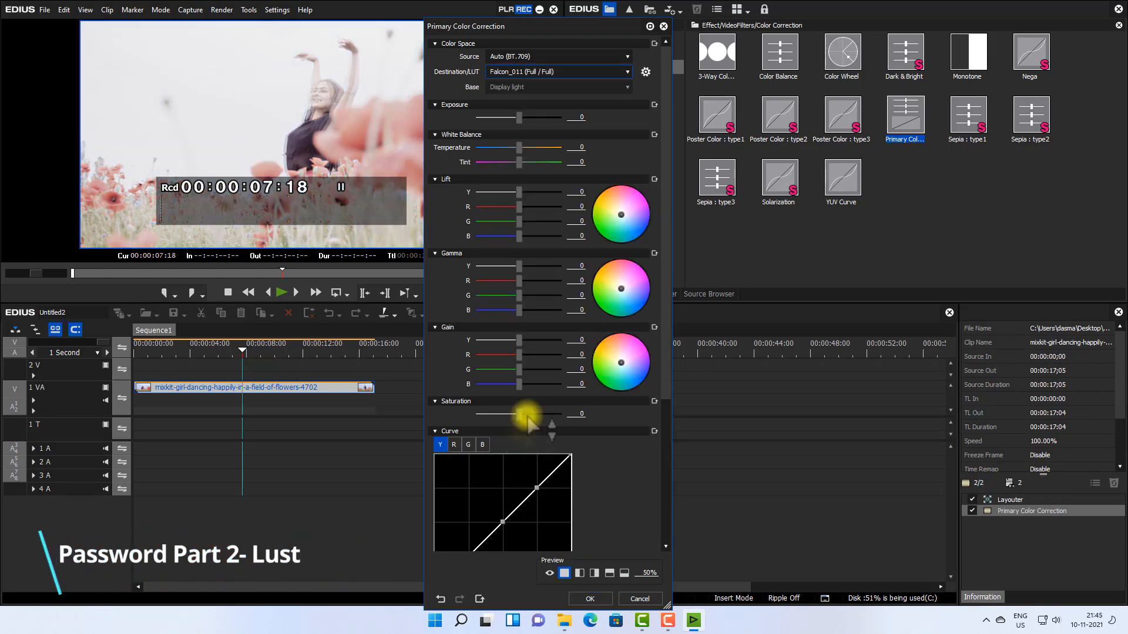
{"action": "left_click", "coordinate": [593, 75]}
{"action": "left_click", "coordinate": [557, 94]}
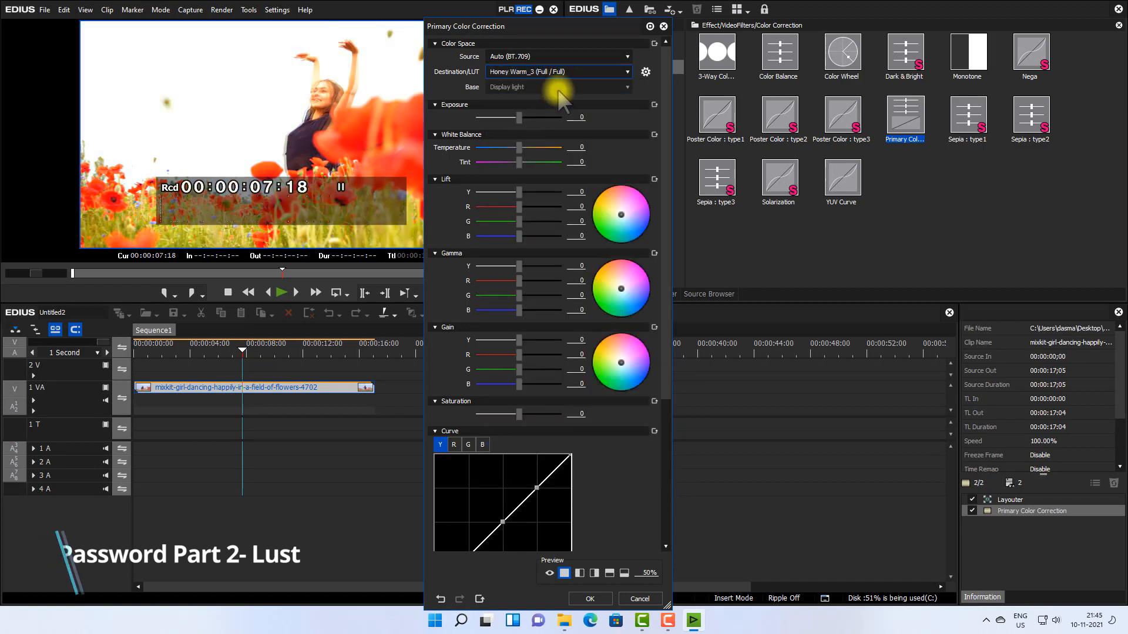
- Try Orange - Blue LUTs on the girl-dancing clip, including Orange - Blue-DP_11 and Orange - Blue-DP_68
{"action": "left_click", "coordinate": [582, 76]}
{"action": "left_click", "coordinate": [539, 384]}
{"action": "left_click", "coordinate": [572, 72]}
{"action": "left_click", "coordinate": [540, 424]}
{"action": "left_click", "coordinate": [592, 72]}
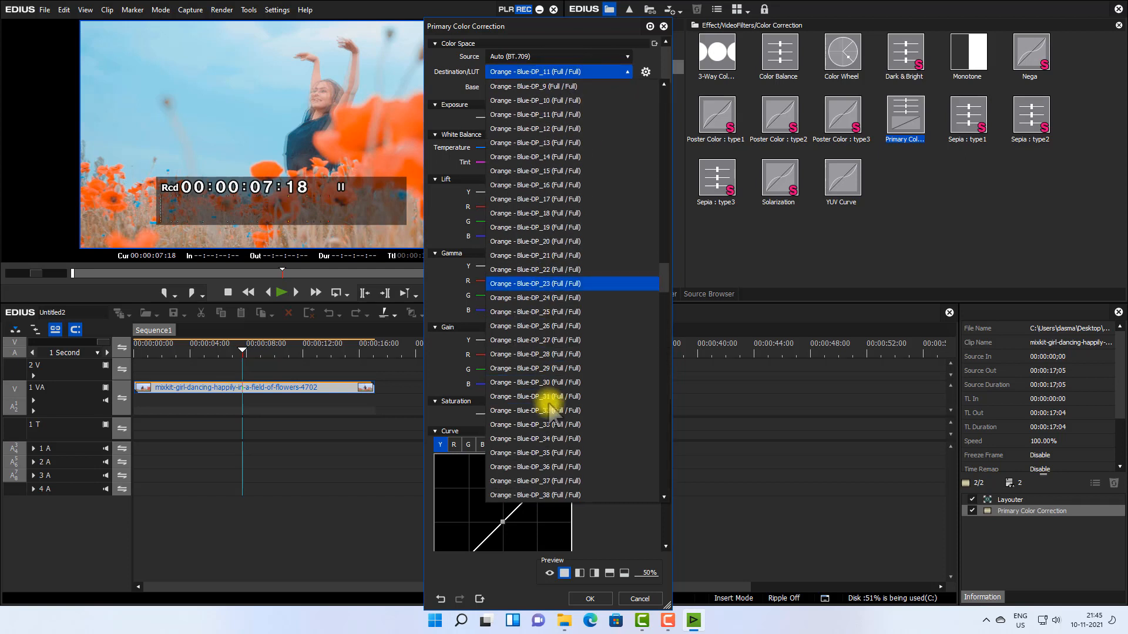
{"action": "left_click", "coordinate": [556, 358]}
{"action": "left_click", "coordinate": [582, 71]}
{"action": "left_click", "coordinate": [536, 403]}
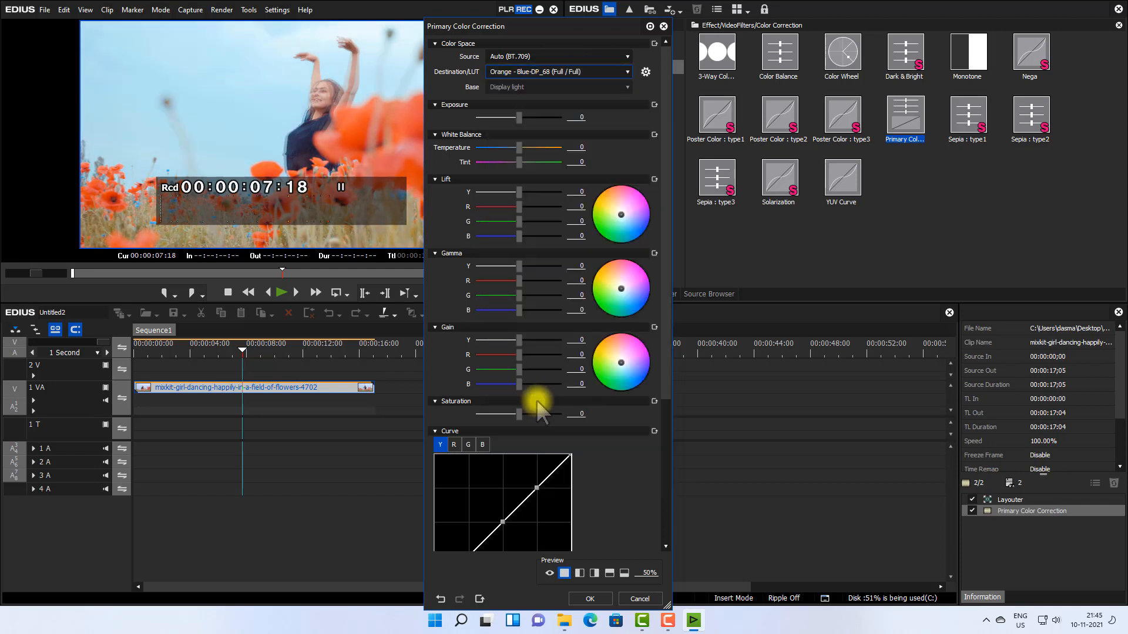
- Try further LUTs on the girl-dancing clip, including PanasonicV3 (3), SKD Peele (3) and Zed_60
{"action": "left_click", "coordinate": [571, 71]}
{"action": "left_click", "coordinate": [517, 439]}
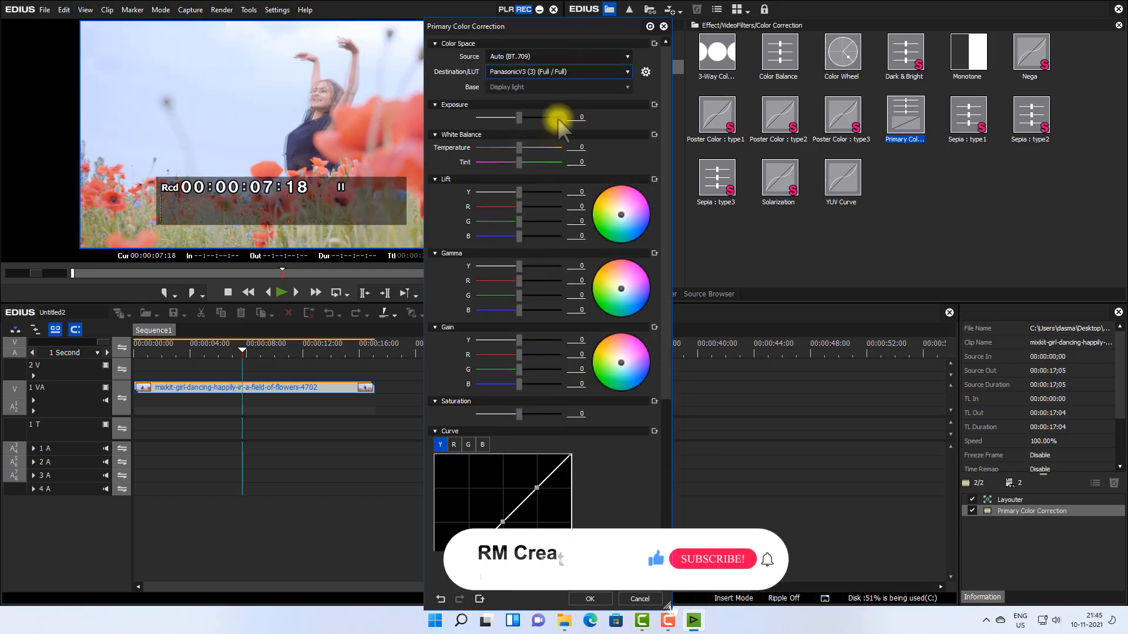
{"action": "left_click", "coordinate": [558, 72]}
{"action": "left_click", "coordinate": [508, 467]}
{"action": "left_click", "coordinate": [568, 71]}
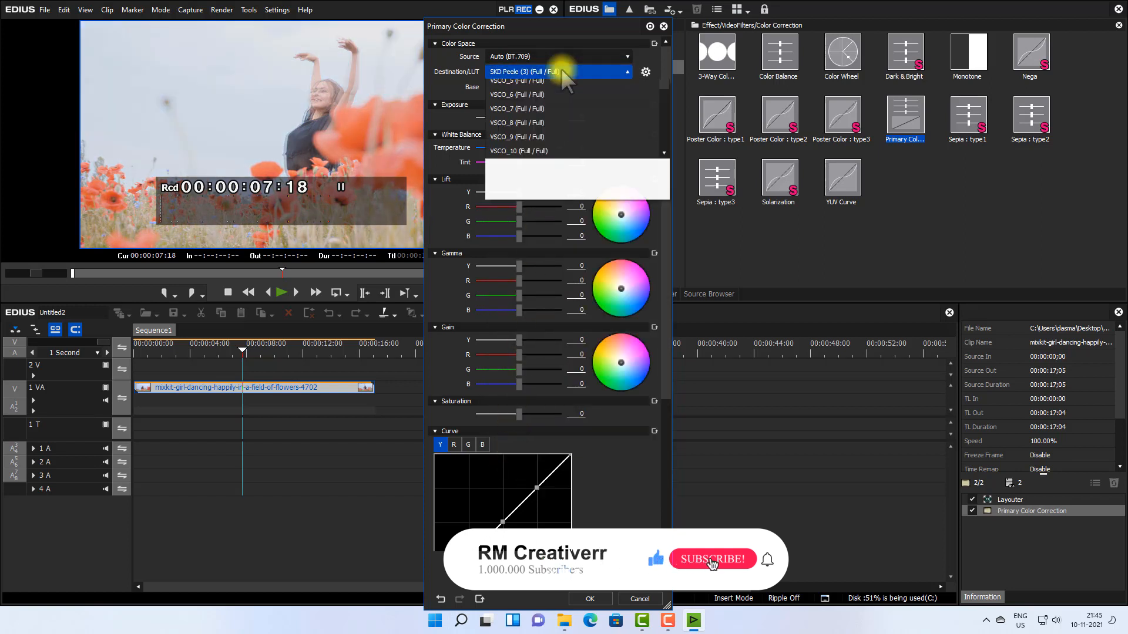
{"action": "scroll", "coordinate": [548, 410], "scroll_direction": "down", "scroll_amount": 5}
{"action": "left_click", "coordinate": [549, 410]}
{"action": "left_click", "coordinate": [581, 72]}
{"action": "left_click", "coordinate": [546, 445]}
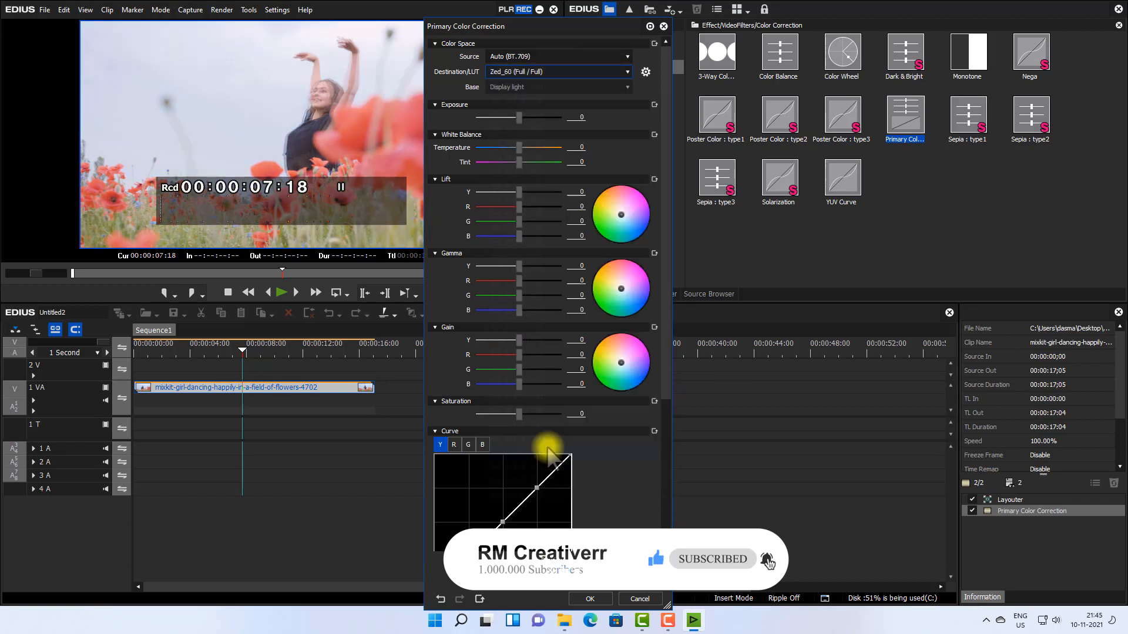
- Set the girl-dancing clip's destination LUT to Zed_49 and accept the color correction
{"action": "left_click", "coordinate": [579, 72]}
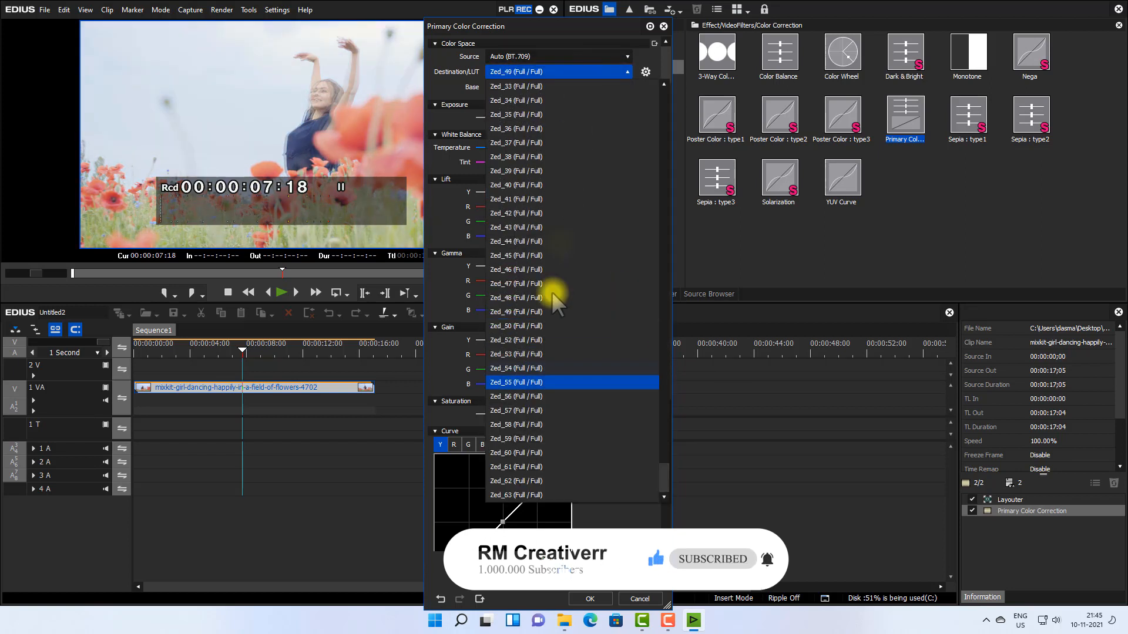
{"action": "left_click", "coordinate": [525, 348]}
{"action": "left_click", "coordinate": [591, 598]}
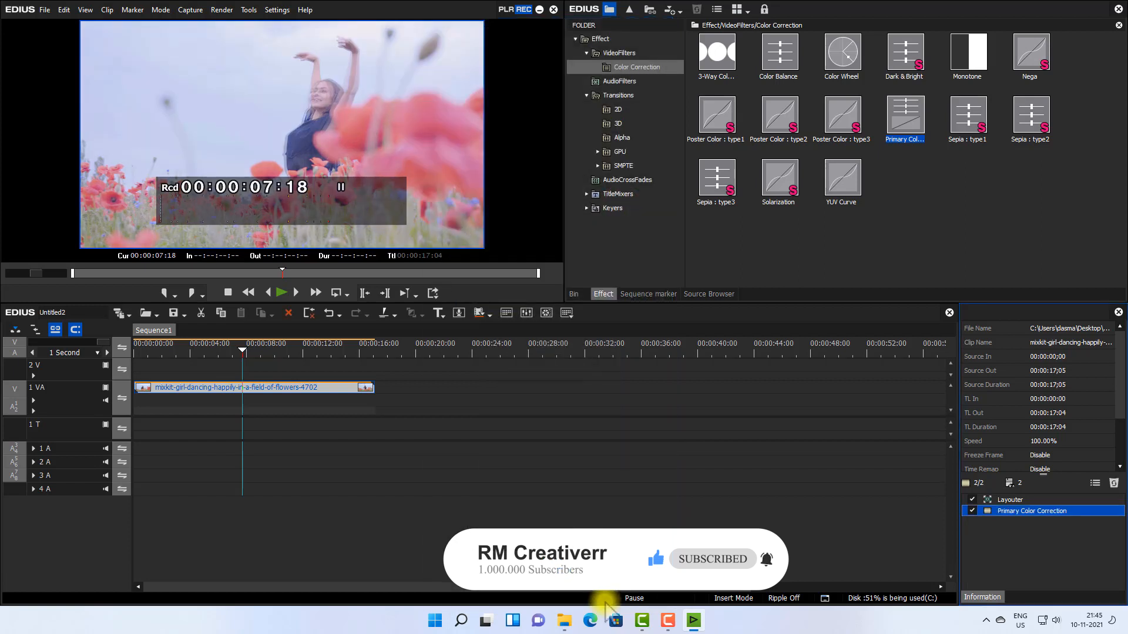
- Reopen the girl-dancing clip's color correction, set its destination LUT to Special Quayside (9), accept it and review the clip full screen
{"action": "double_click", "coordinate": [1010, 514]}
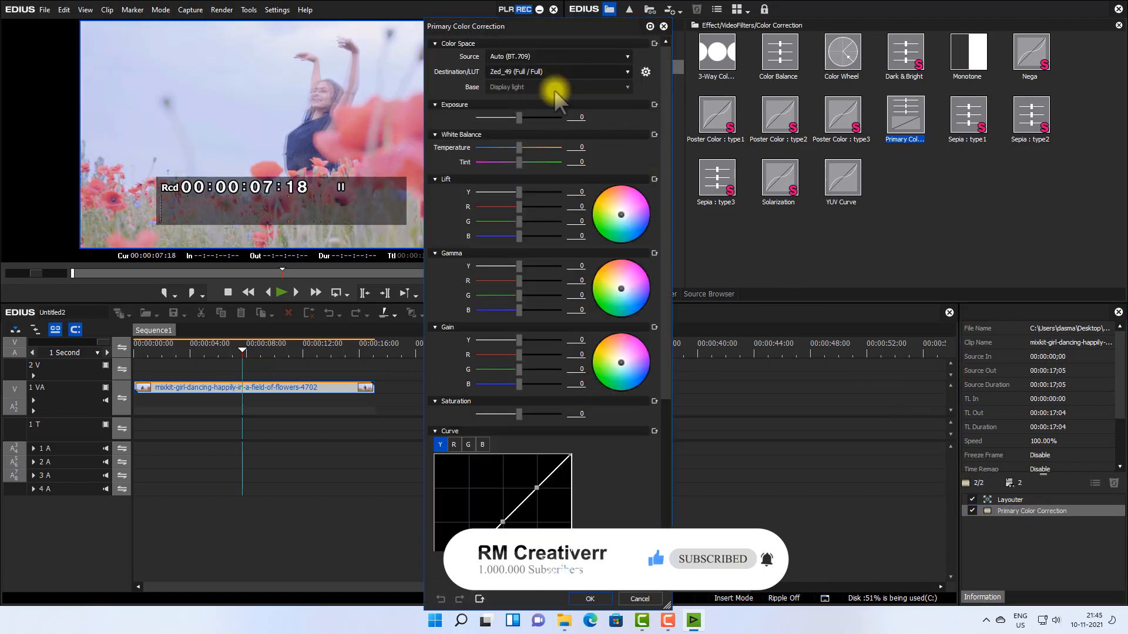
{"action": "left_click", "coordinate": [552, 72]}
{"action": "scroll", "coordinate": [547, 382], "scroll_direction": "up", "scroll_amount": 5}
{"action": "left_click", "coordinate": [541, 129]}
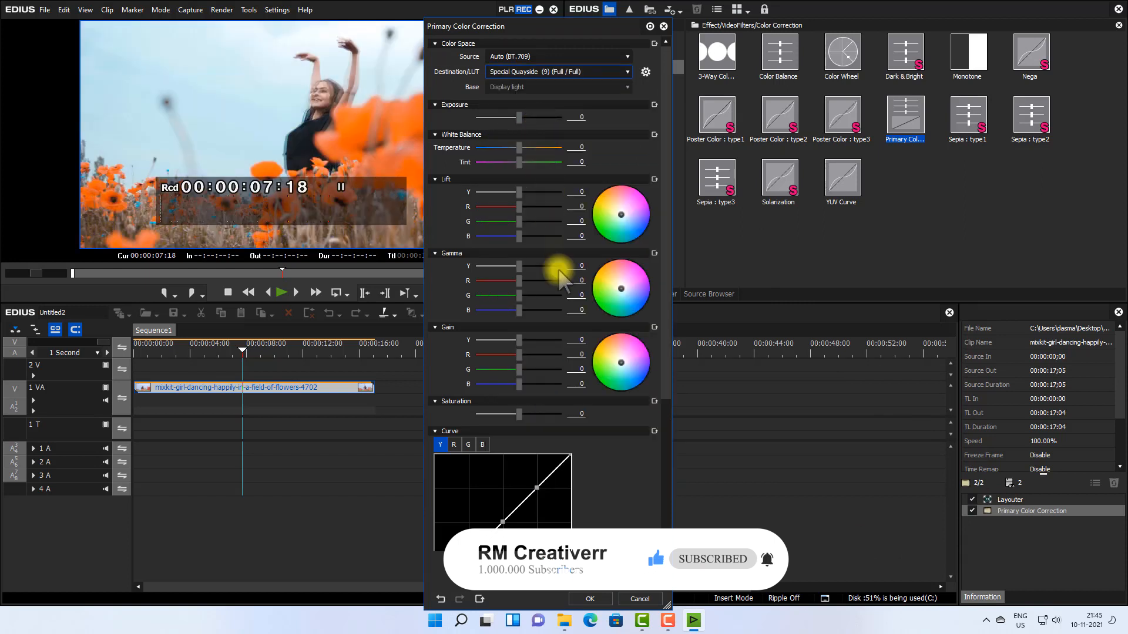
{"action": "left_click", "coordinate": [598, 596]}
{"action": "double_click", "coordinate": [334, 197]}
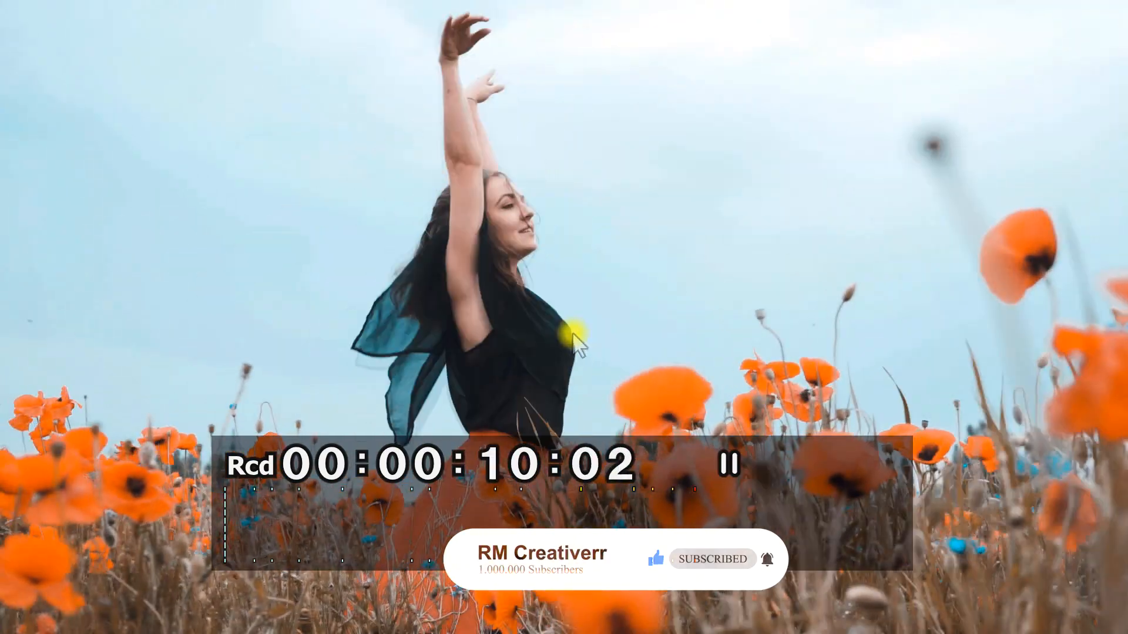
{"action": "double_click", "coordinate": [573, 335]}
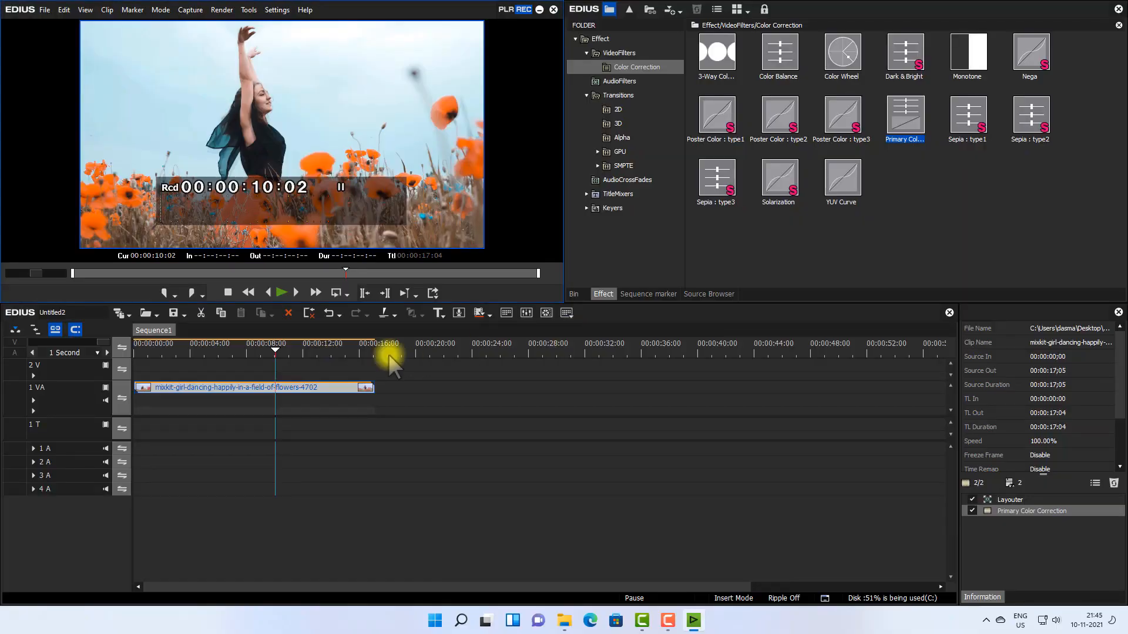